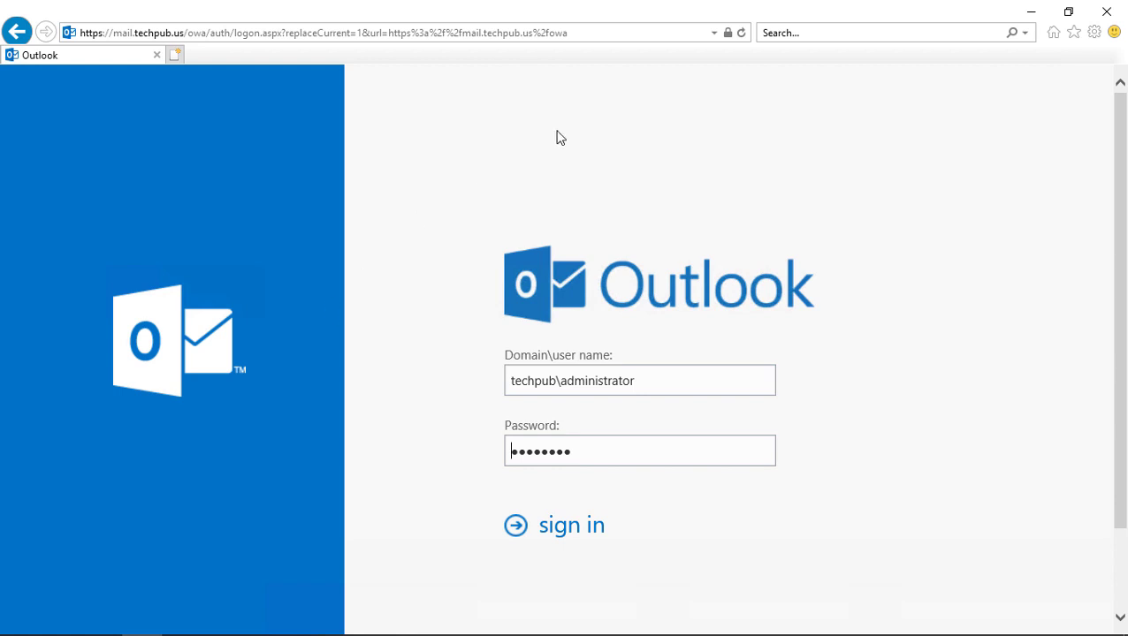
# Step: Trim the login address so it ends at the /owa/ mailbox address
pyautogui.click(636, 33)
pyautogui.click(636, 33)
pyautogui.moveTo(211, 34); pyautogui.dragTo(612, 35)
pyautogui.press('BackSpace')
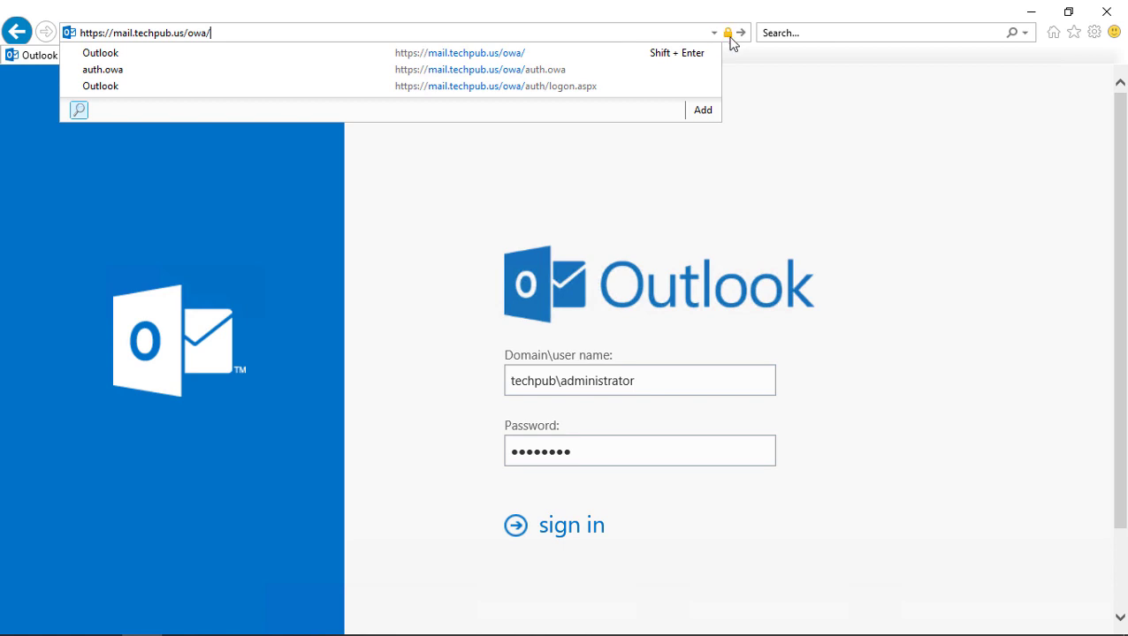
# Step: View the site's security certificate, then sign in to the Administrator mailbox
pyautogui.click(729, 35)
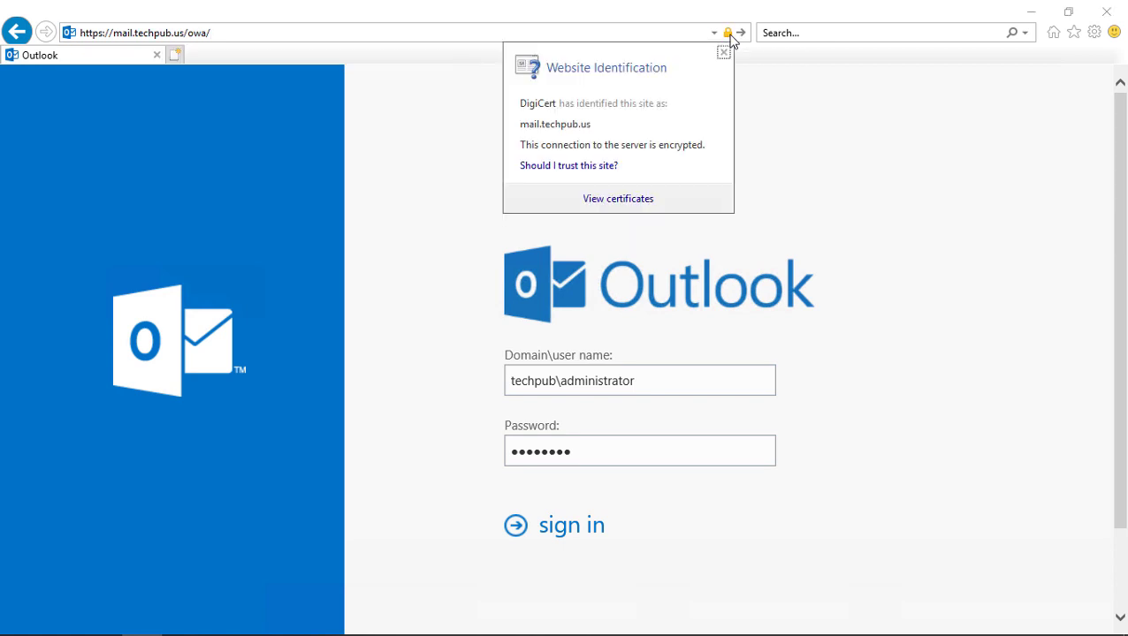
pyautogui.click(618, 199)
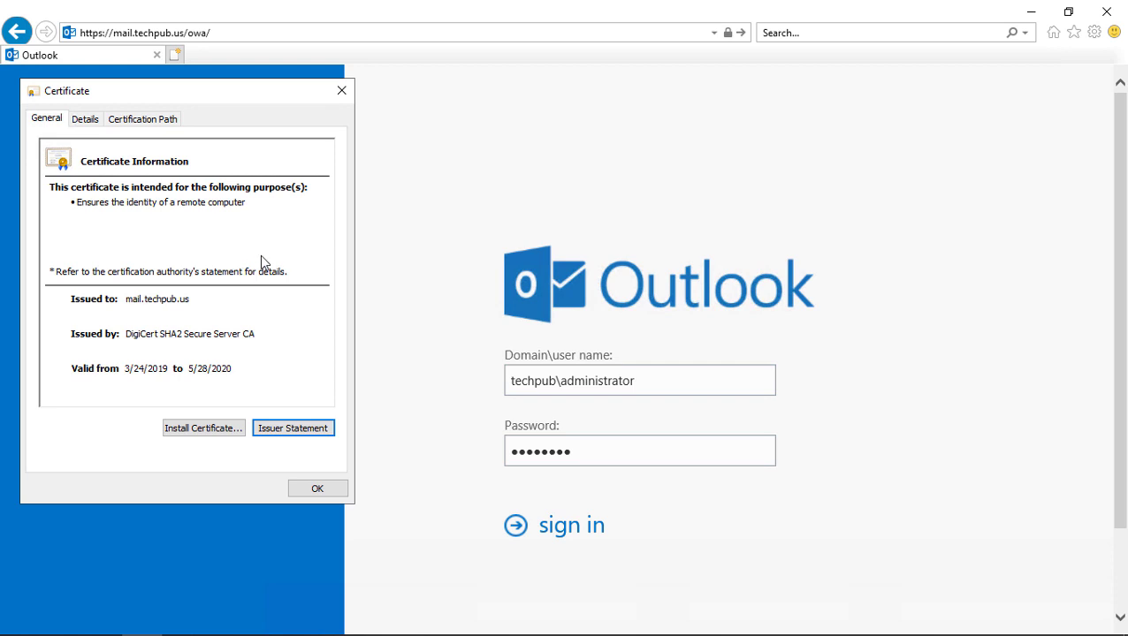
pyautogui.click(301, 491)
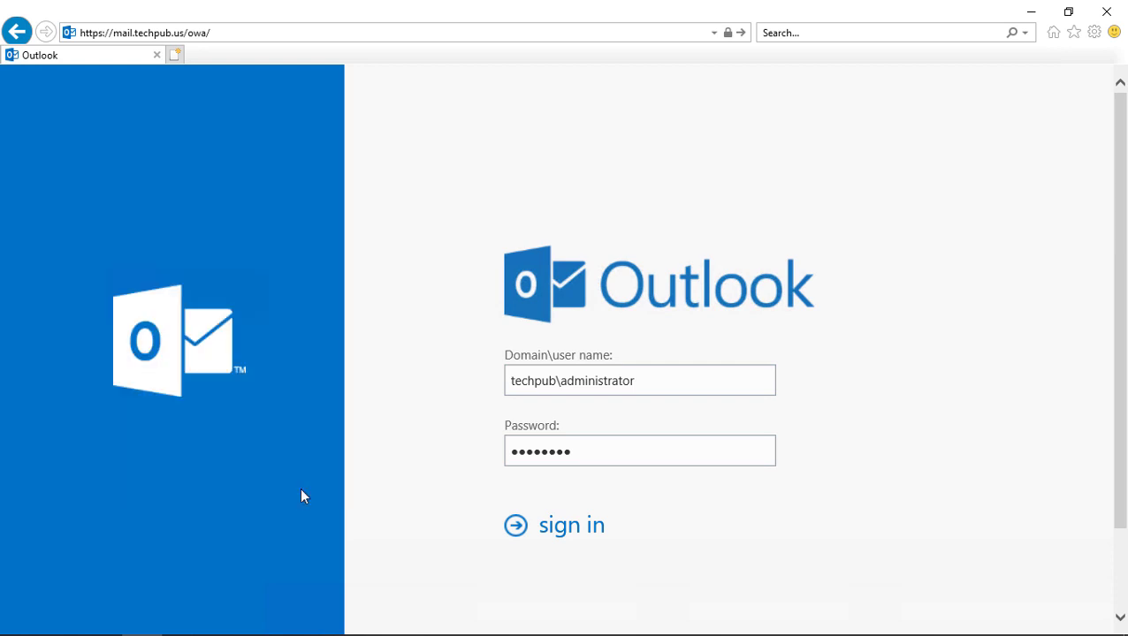
pyautogui.click(579, 528)
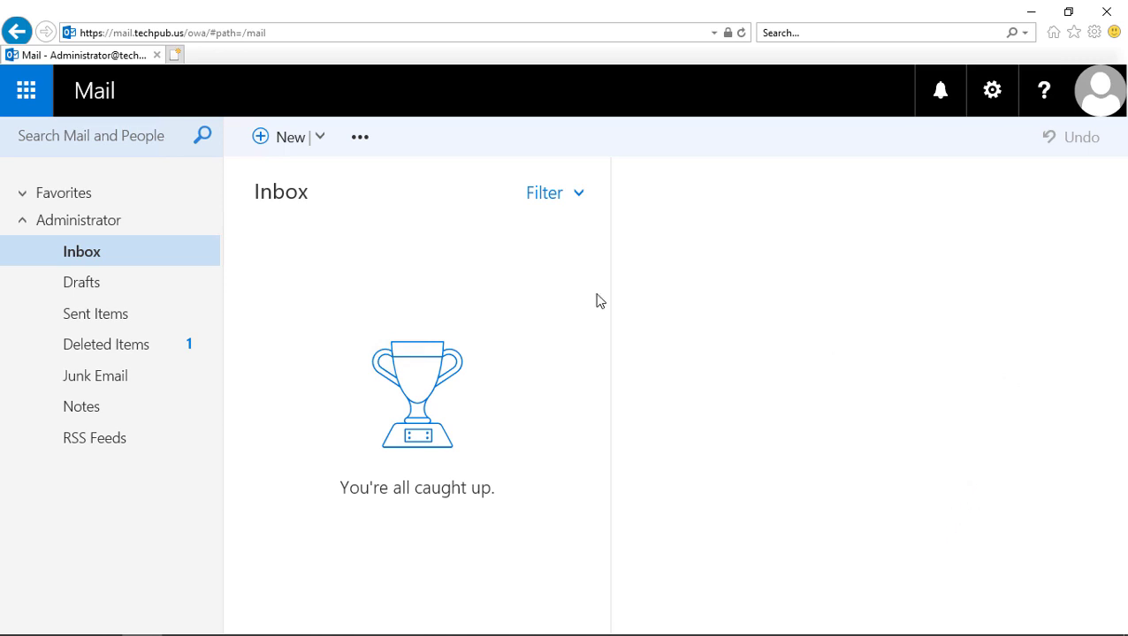
pyautogui.click(291, 142)
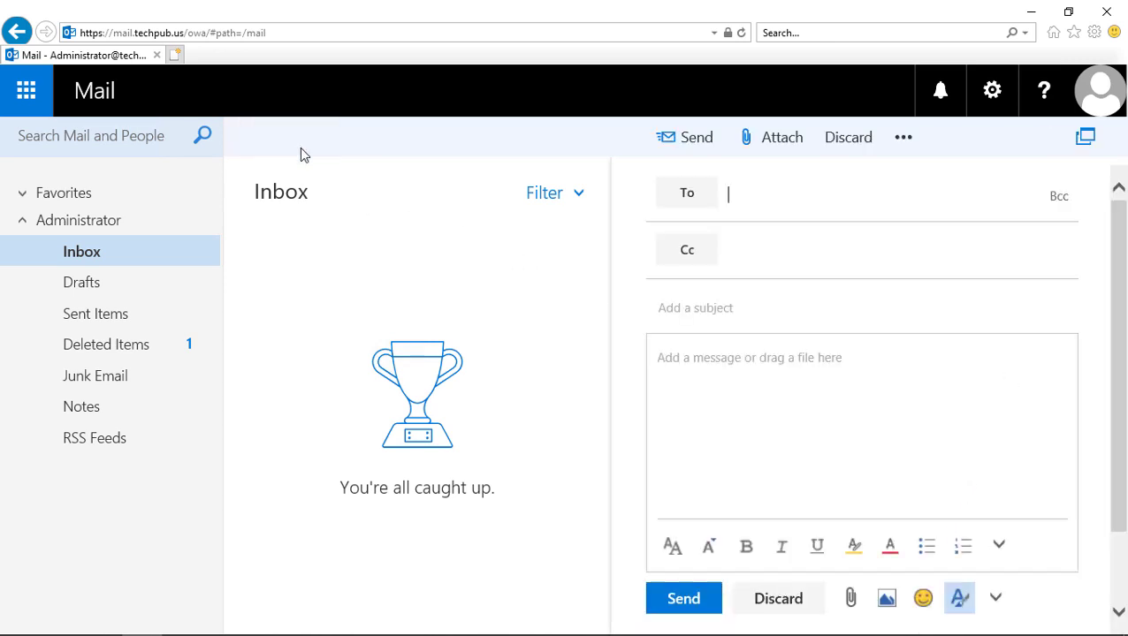
pyautogui.click(691, 196)
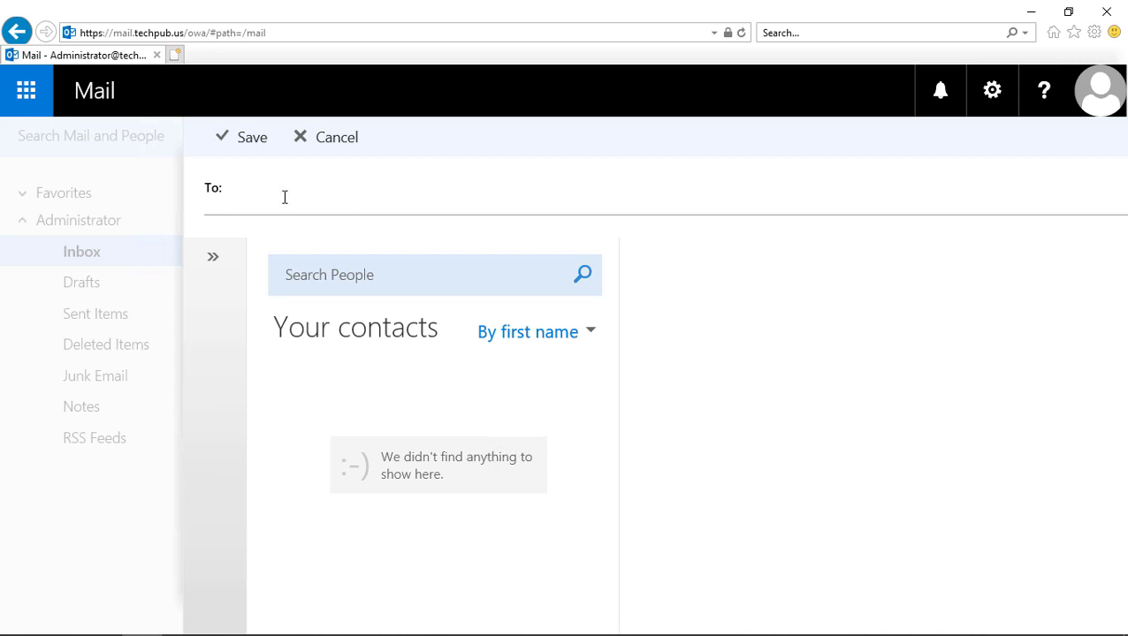
pyautogui.click(270, 198)
pyautogui.write('tom')
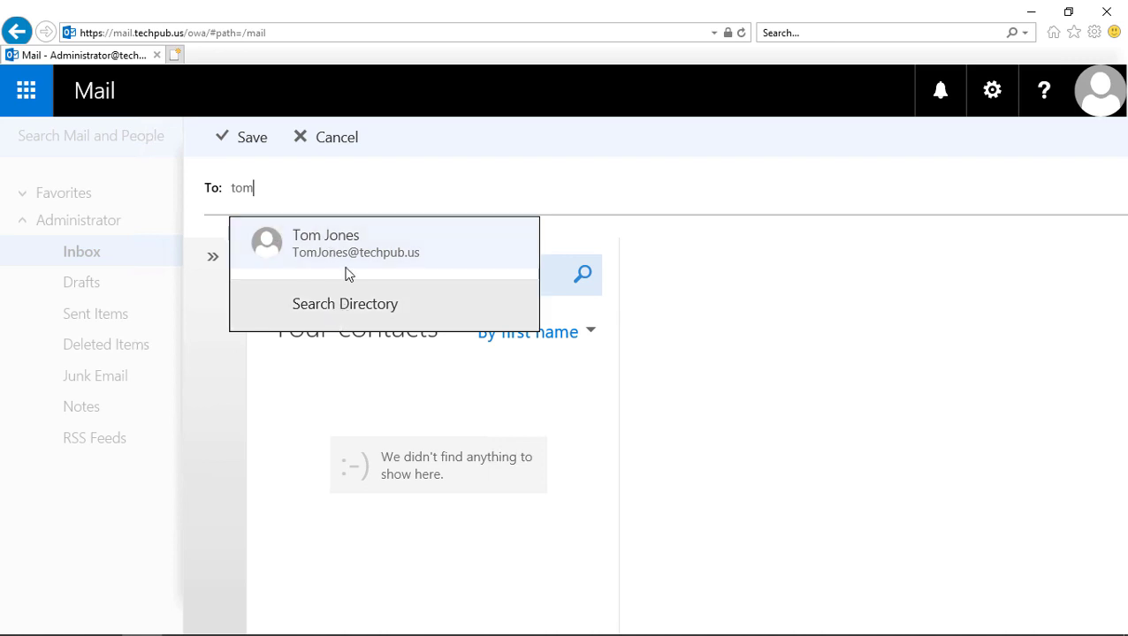
pyautogui.click(344, 239)
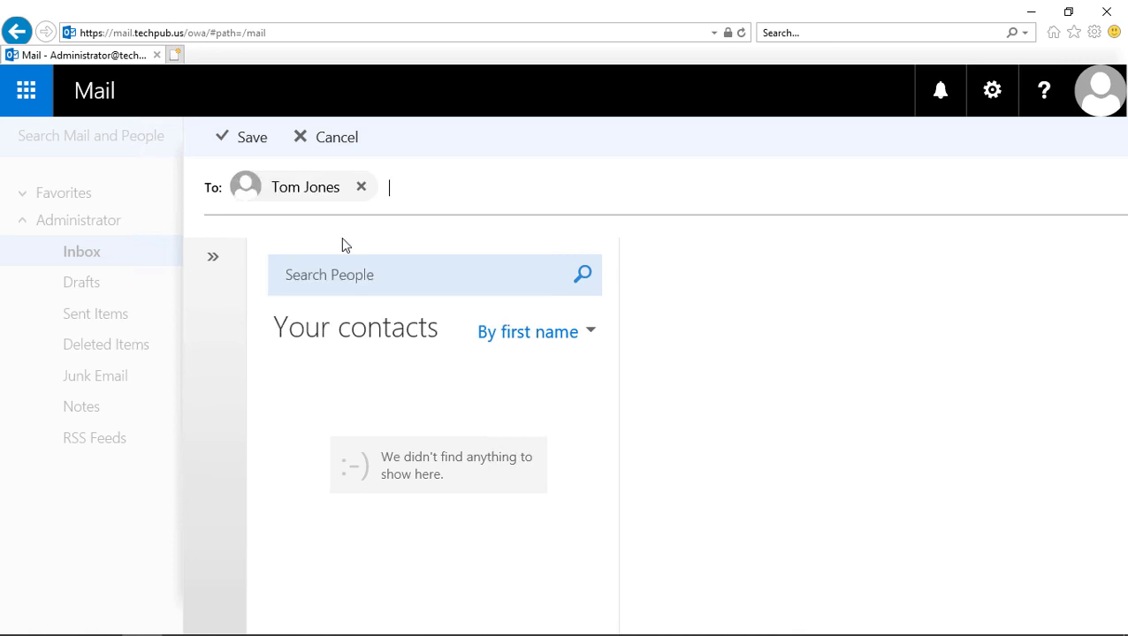
pyautogui.click(246, 137)
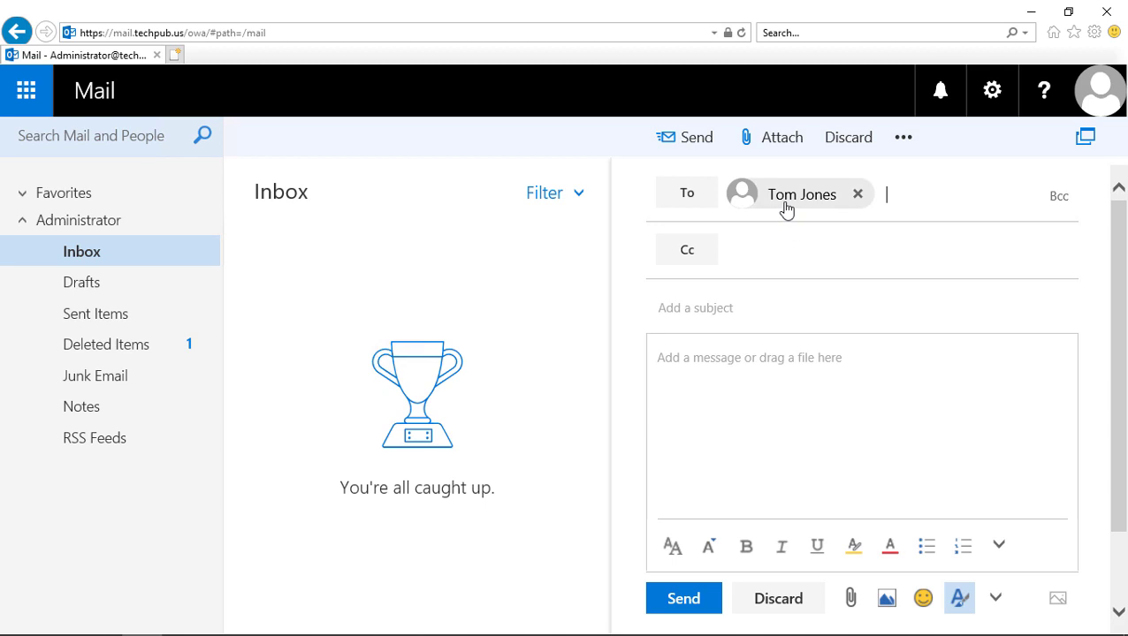
pyautogui.click(857, 196)
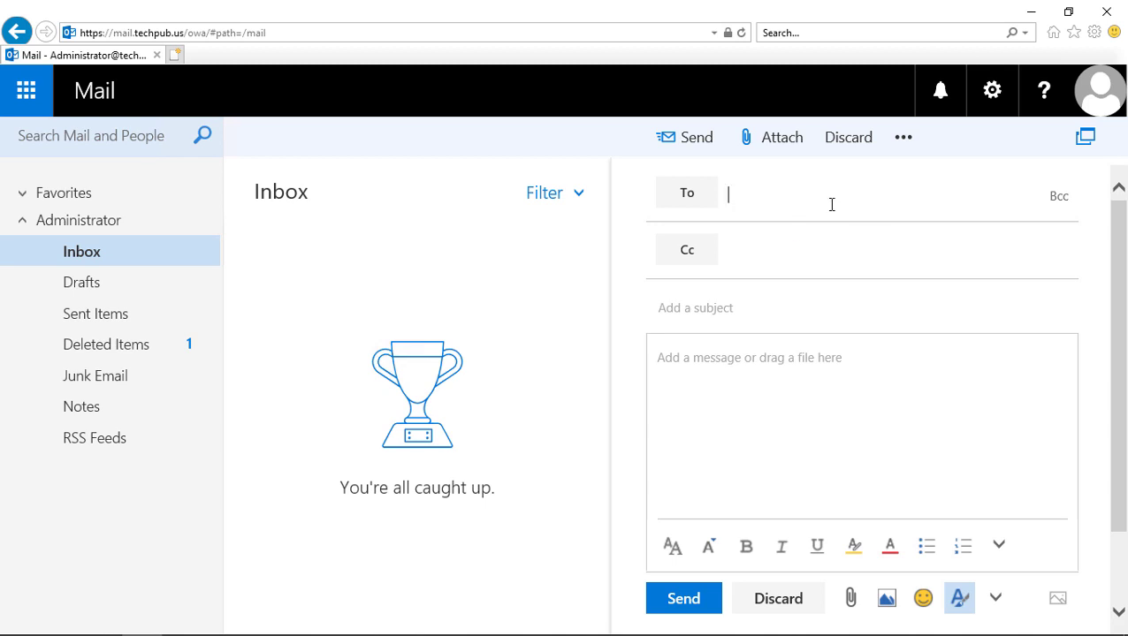
pyautogui.write('tom')
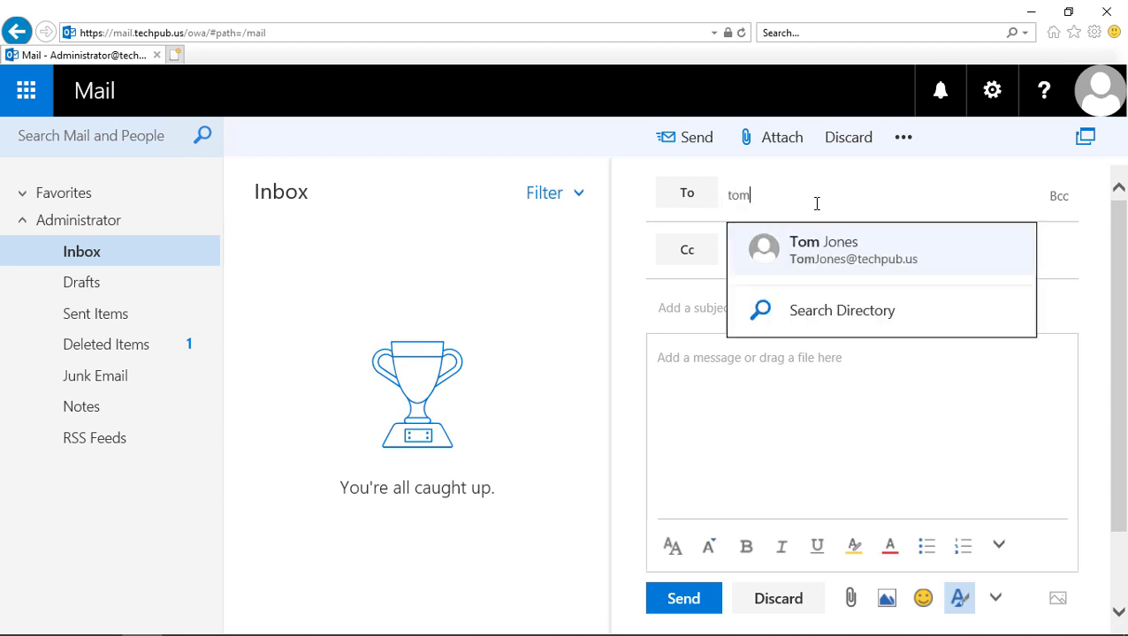
pyautogui.click(829, 241)
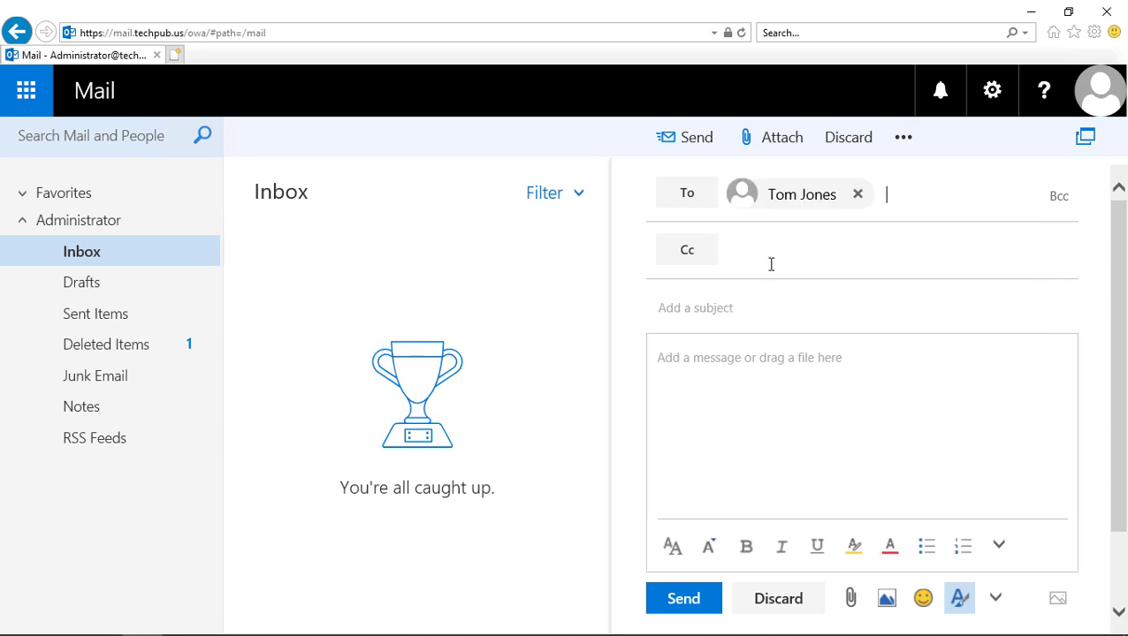
pyautogui.click(739, 257)
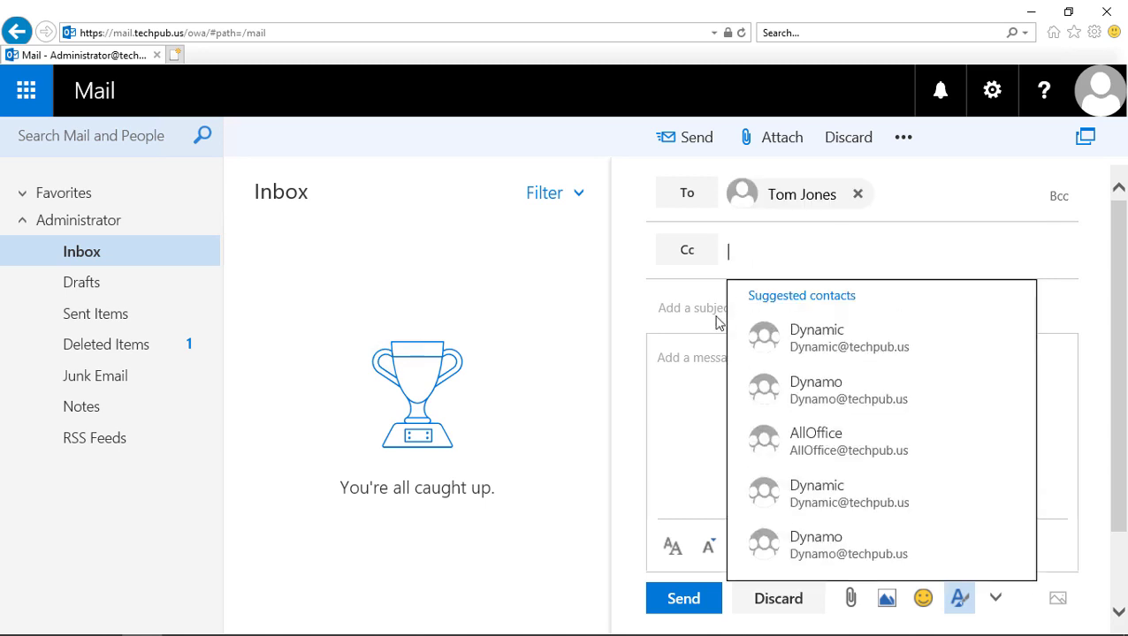
pyautogui.click(683, 377)
# Step: Enter the subject 'Test' and the body 'Here is a test'
pyautogui.click(718, 310)
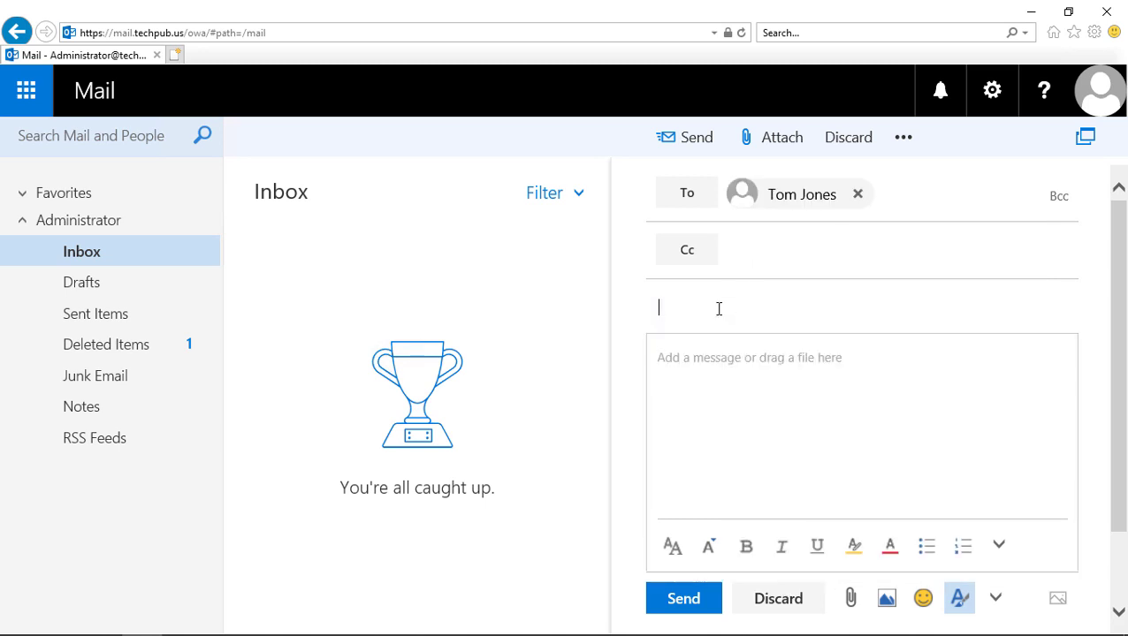
pyautogui.write('Test')
pyautogui.click(722, 372)
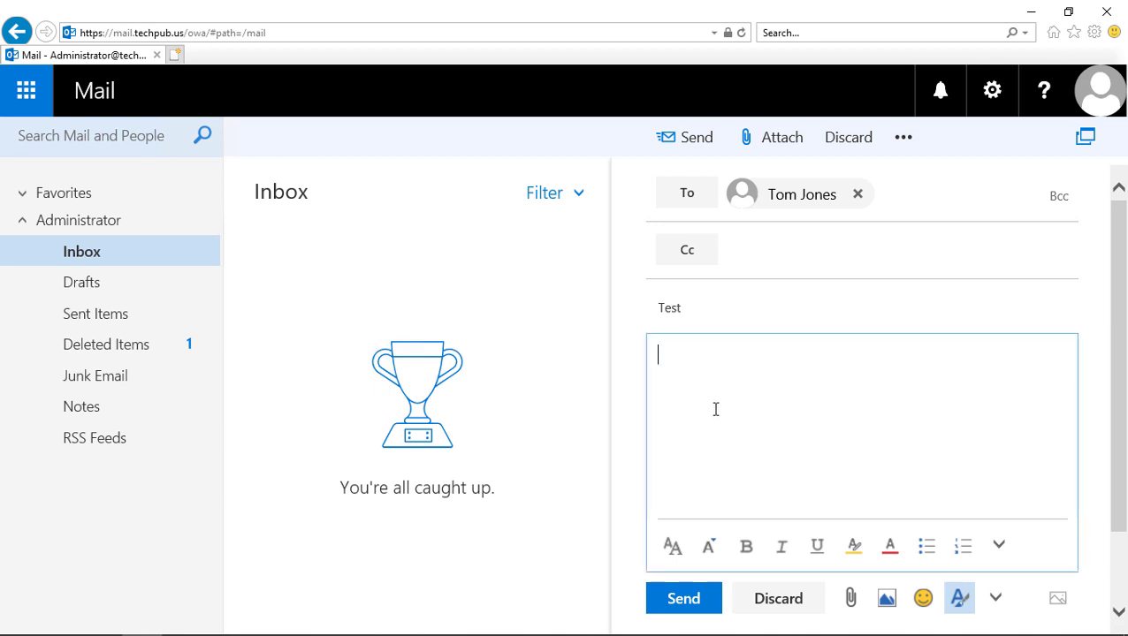
pyautogui.write('Here is a test')
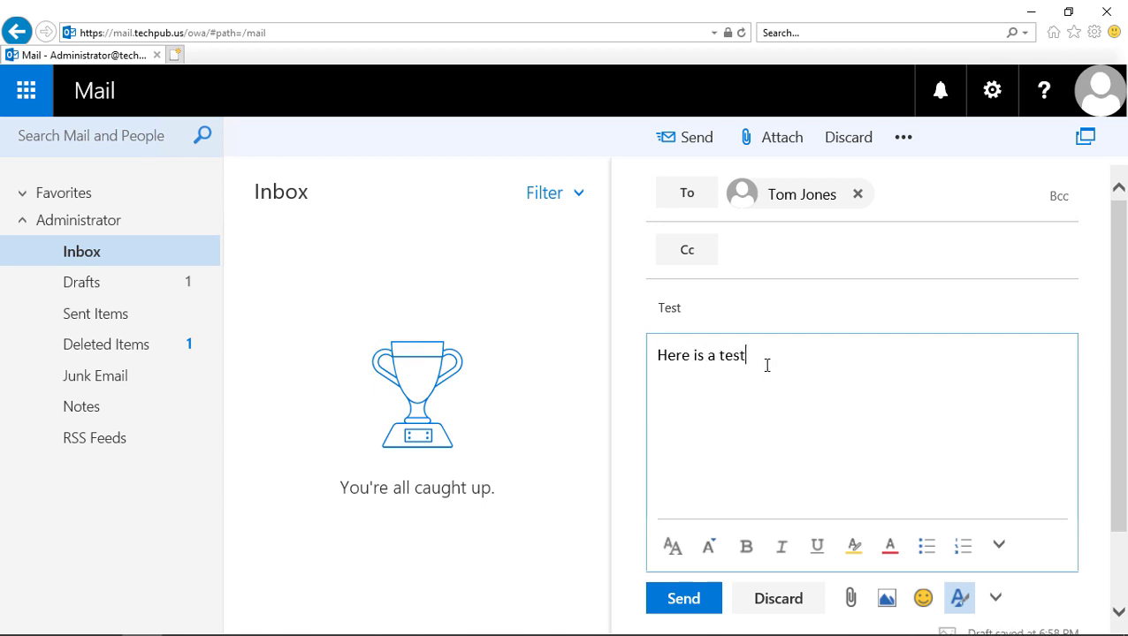
# Step: Format the body line 'Here is a test' as bold, font size 16
pyautogui.moveTo(766, 361); pyautogui.dragTo(609, 352)
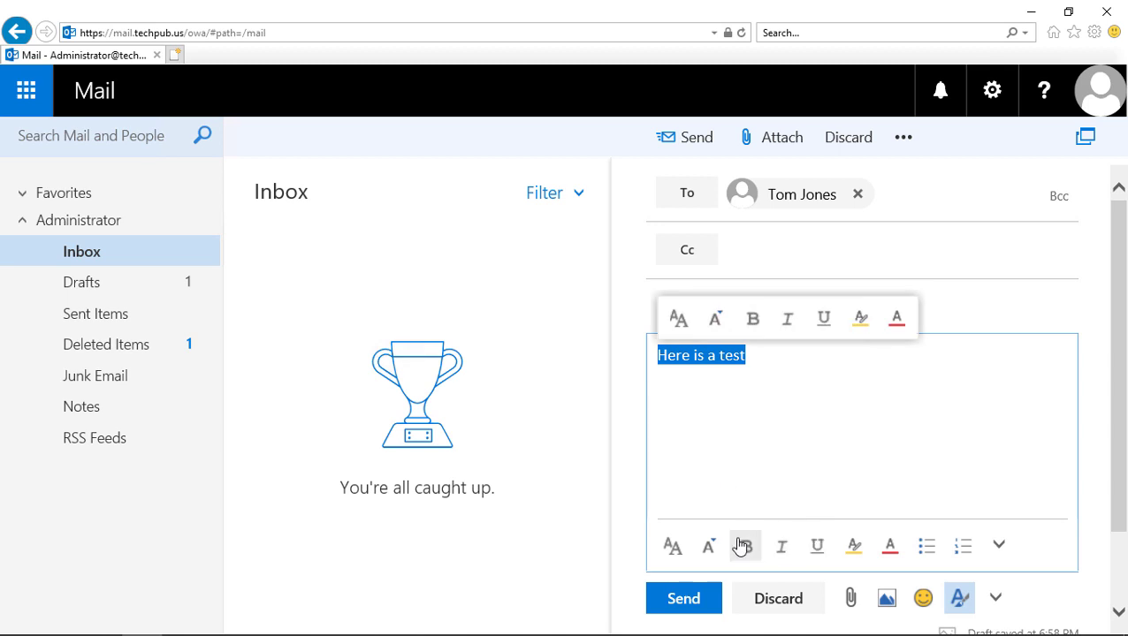
pyautogui.click(672, 548)
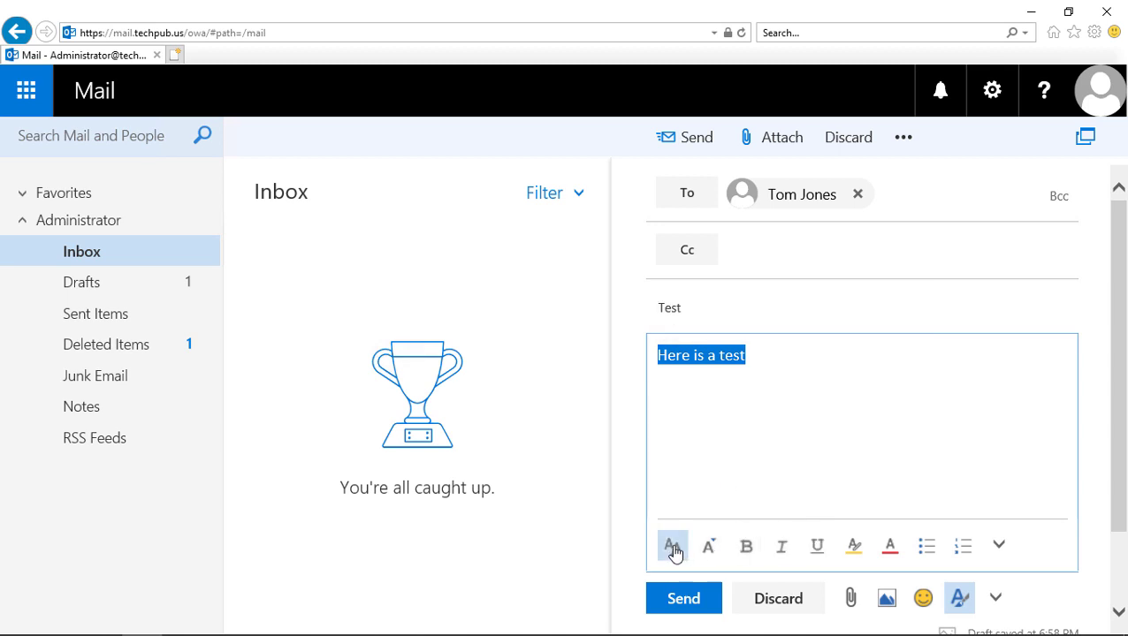
pyautogui.click(671, 548)
pyautogui.click(747, 548)
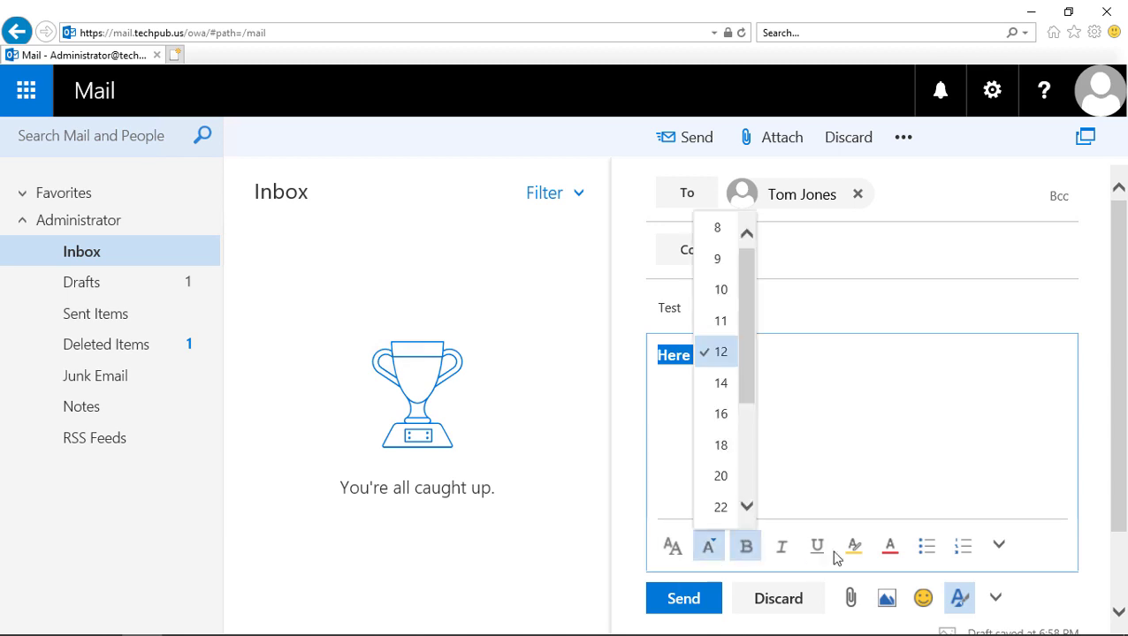
pyautogui.click(721, 420)
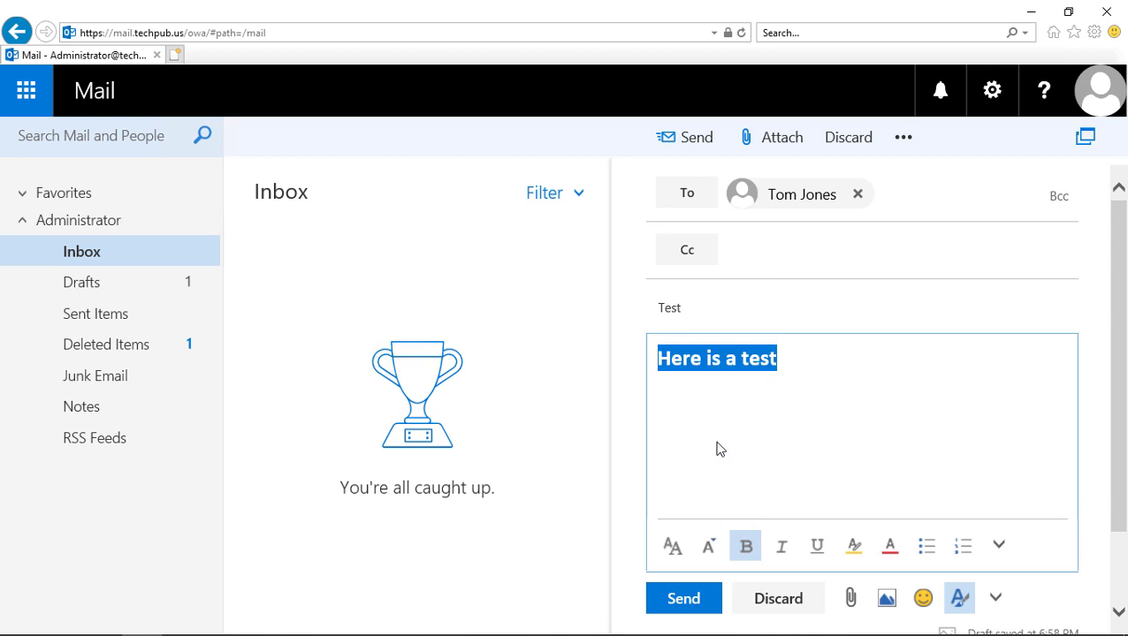
pyautogui.click(753, 456)
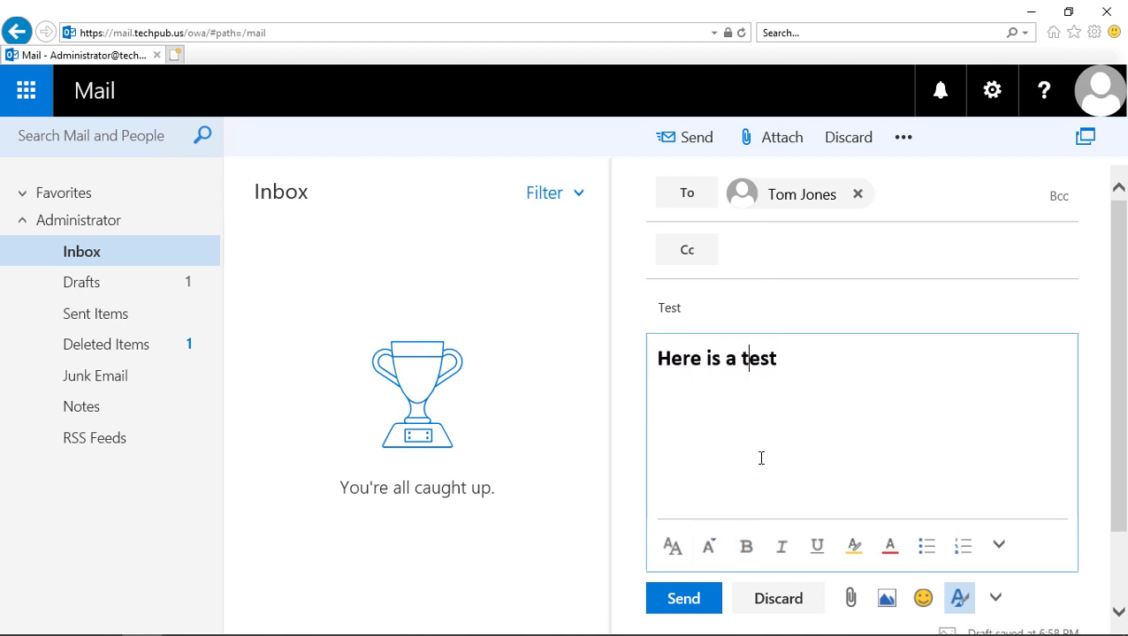
pyautogui.click(999, 548)
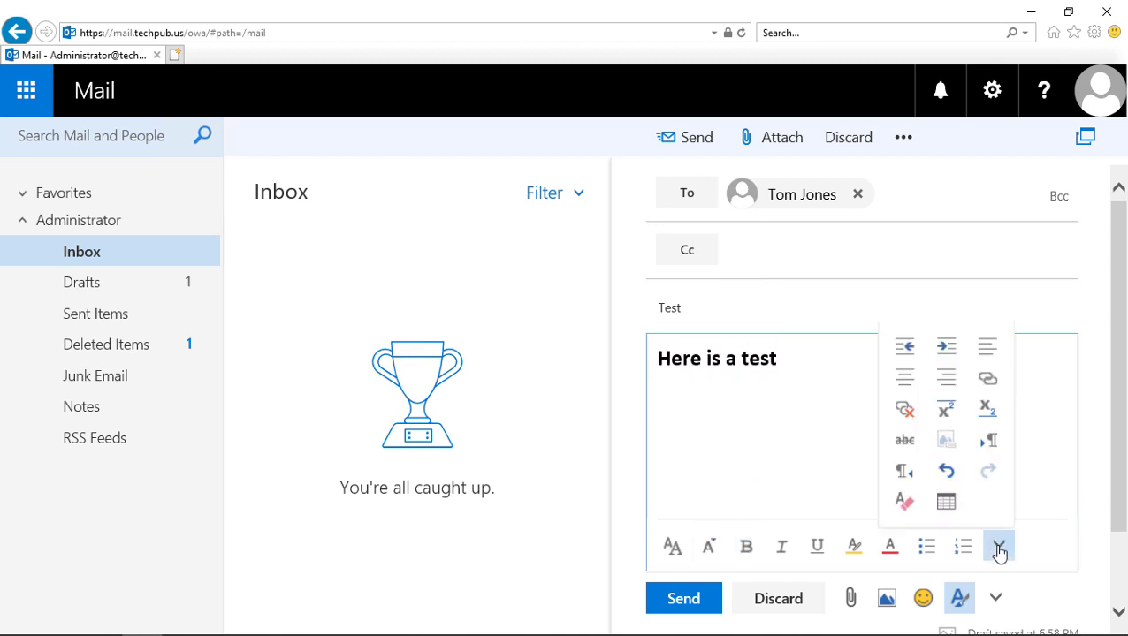
pyautogui.click(750, 456)
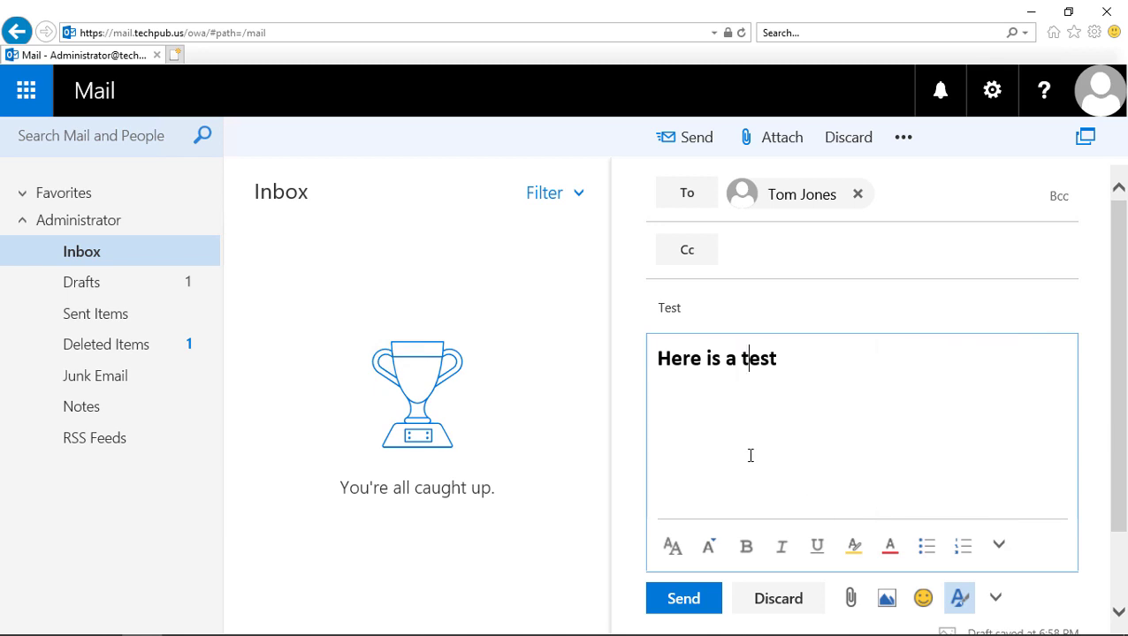
# Step: Begin attaching a file, browsing the Desktop and This PC in the upload dialog
pyautogui.click(851, 601)
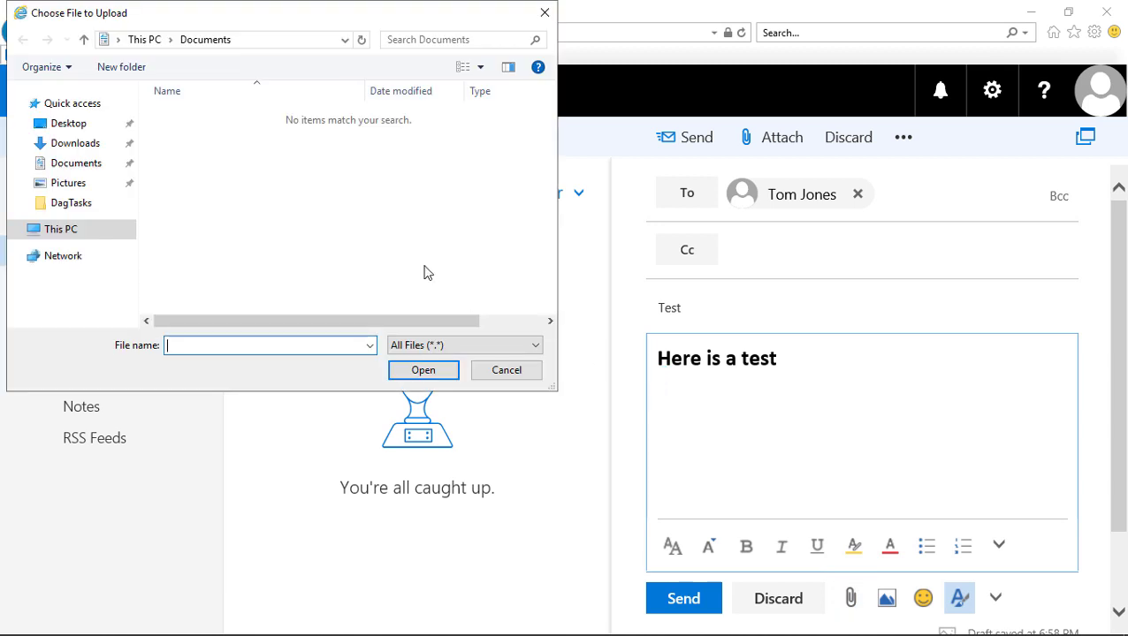
pyautogui.click(69, 125)
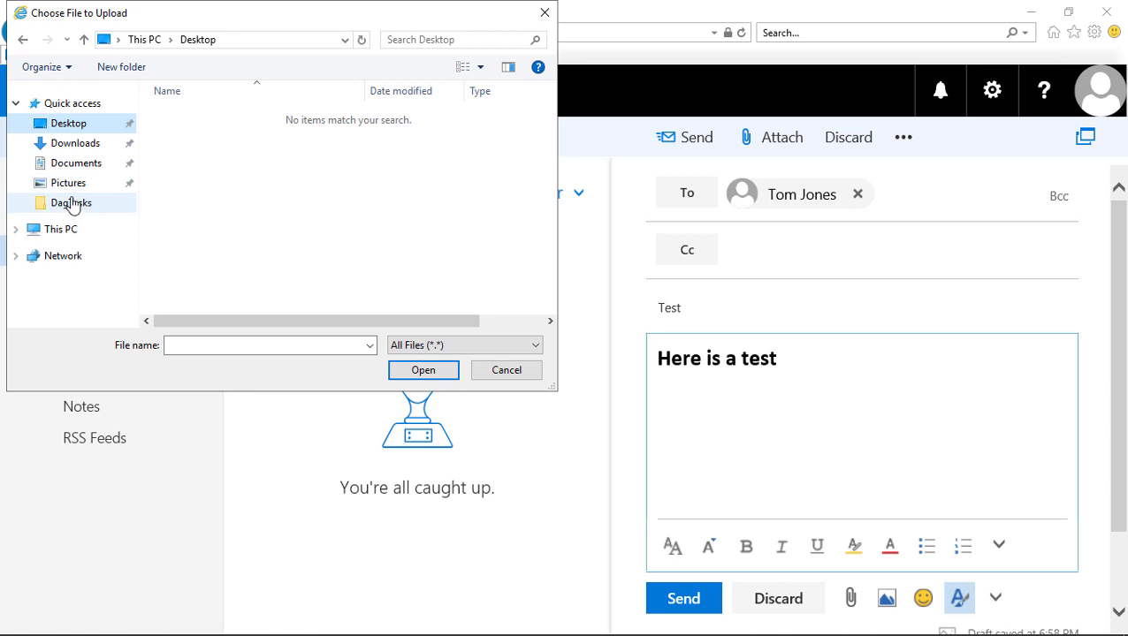
pyautogui.click(60, 230)
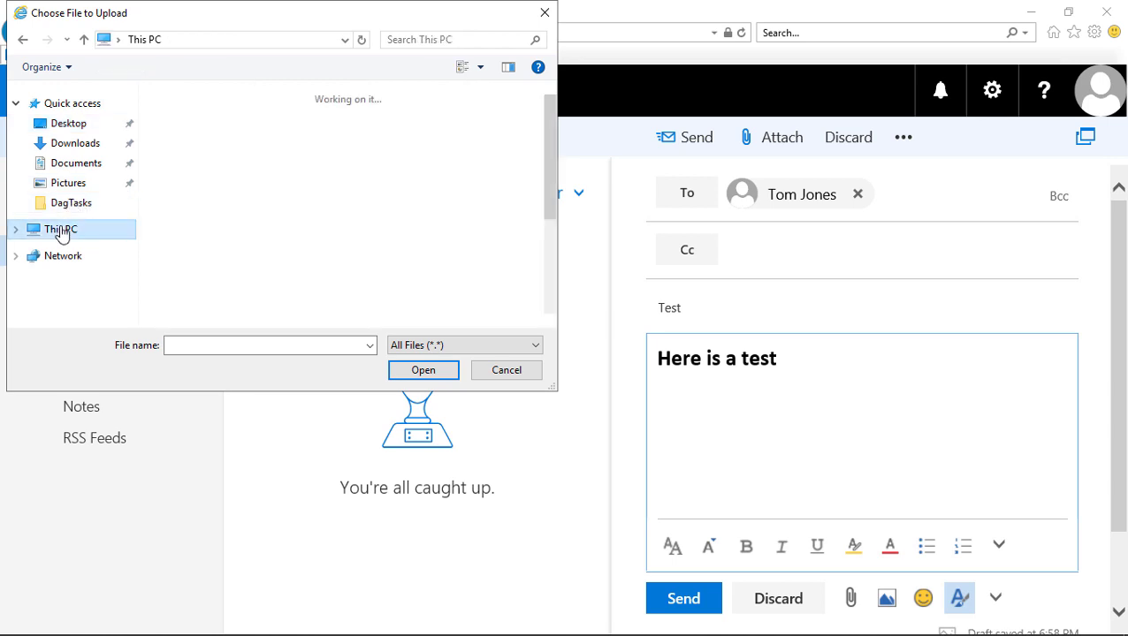
pyautogui.scroll(-5, 226, 221)
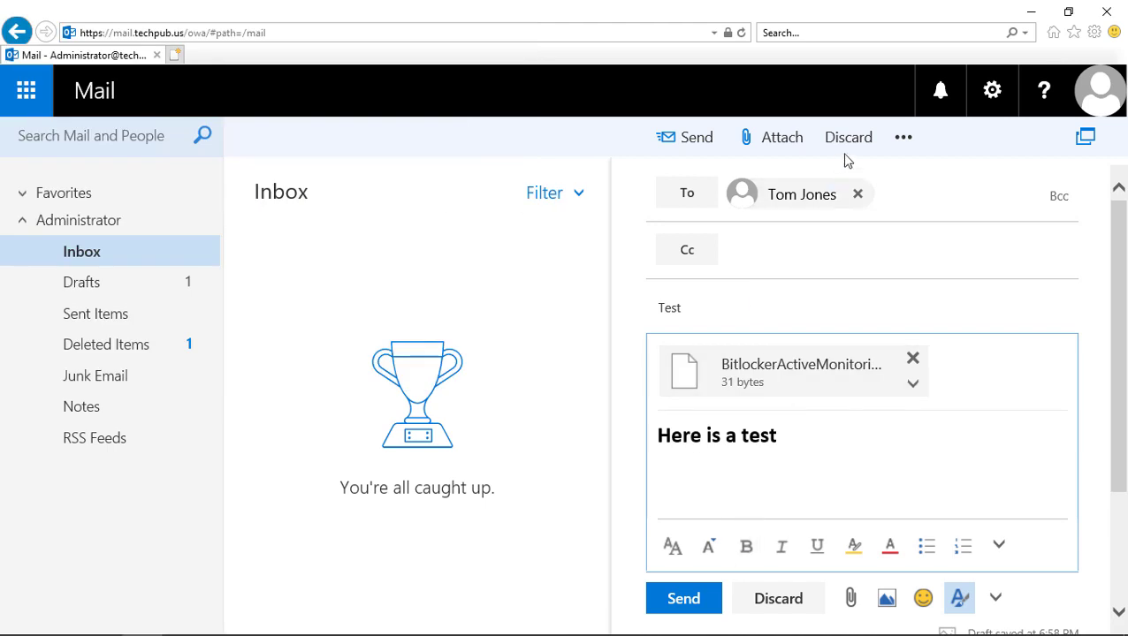
# Step: Check the message importance options without changing them, then send the Test message
pyautogui.click(904, 138)
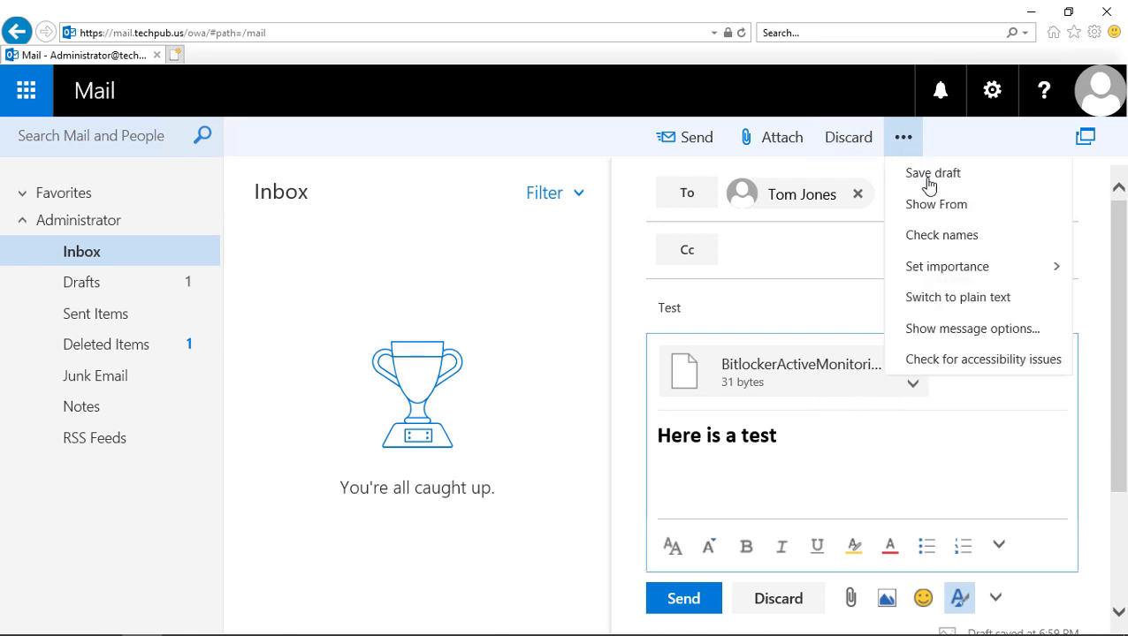
pyautogui.click(939, 271)
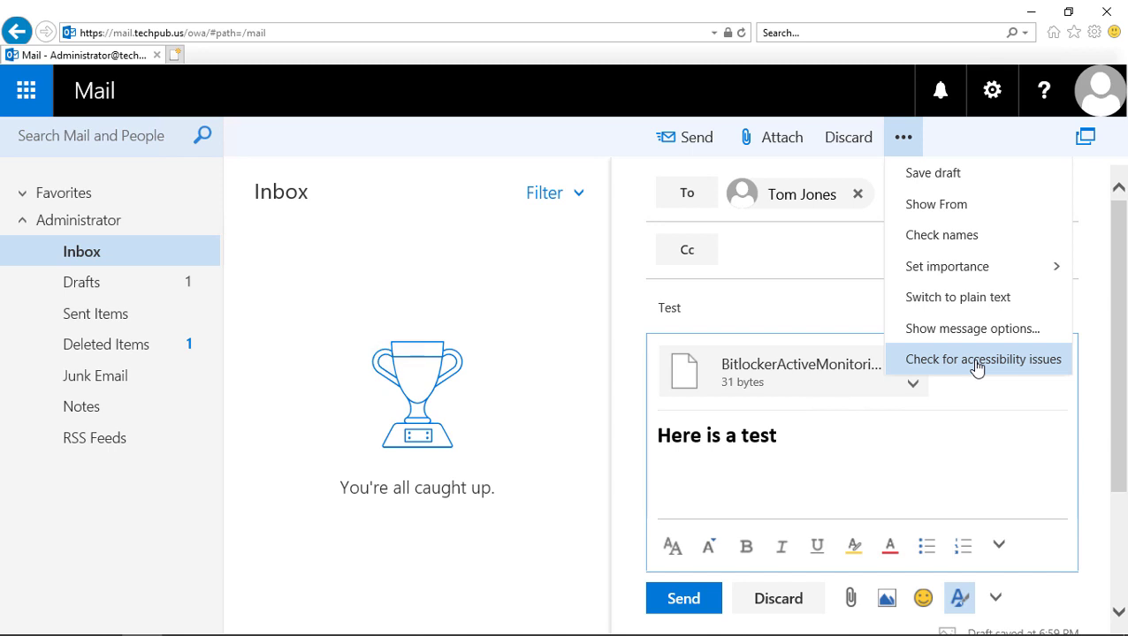
pyautogui.click(929, 455)
pyautogui.click(681, 599)
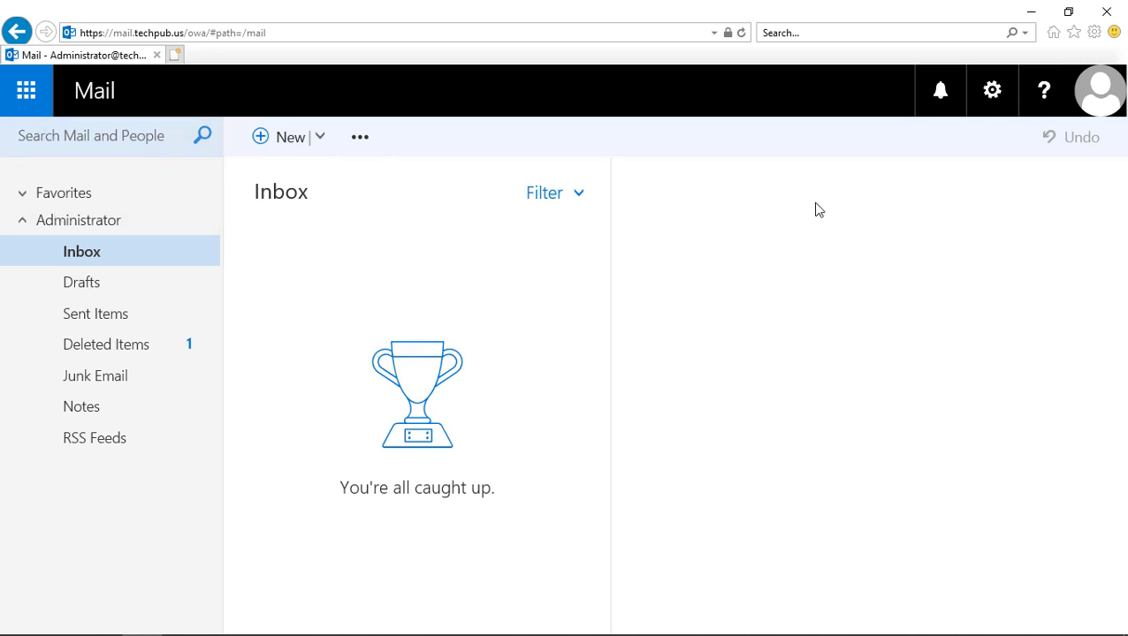
# Step: Look at Automatic replies without changing anything, then bring up Display settings
pyautogui.click(994, 93)
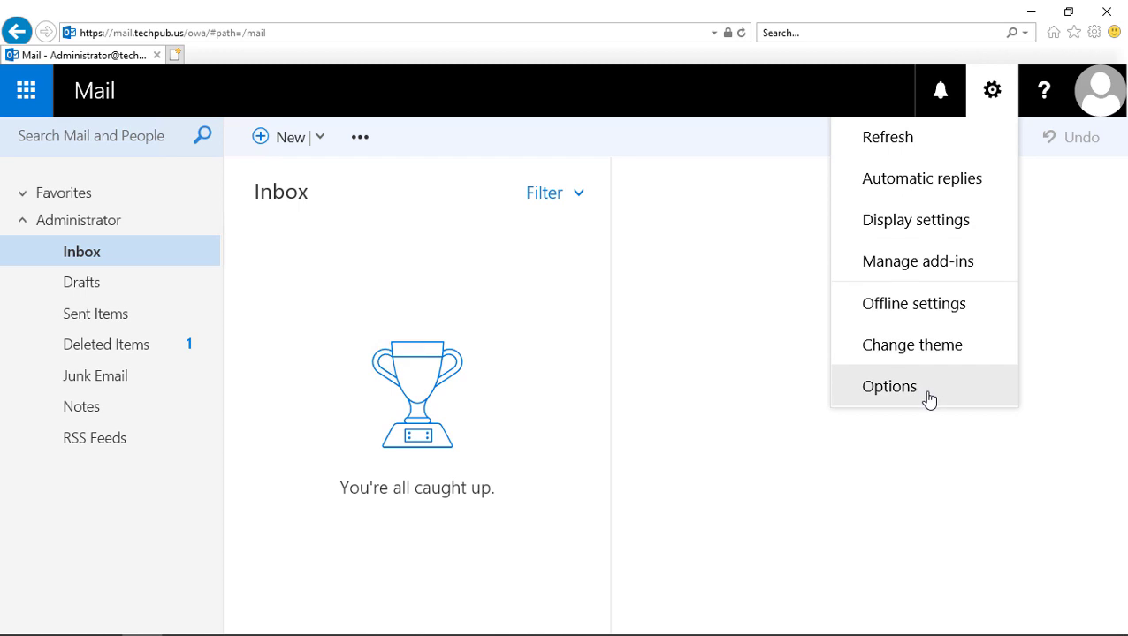
pyautogui.click(959, 180)
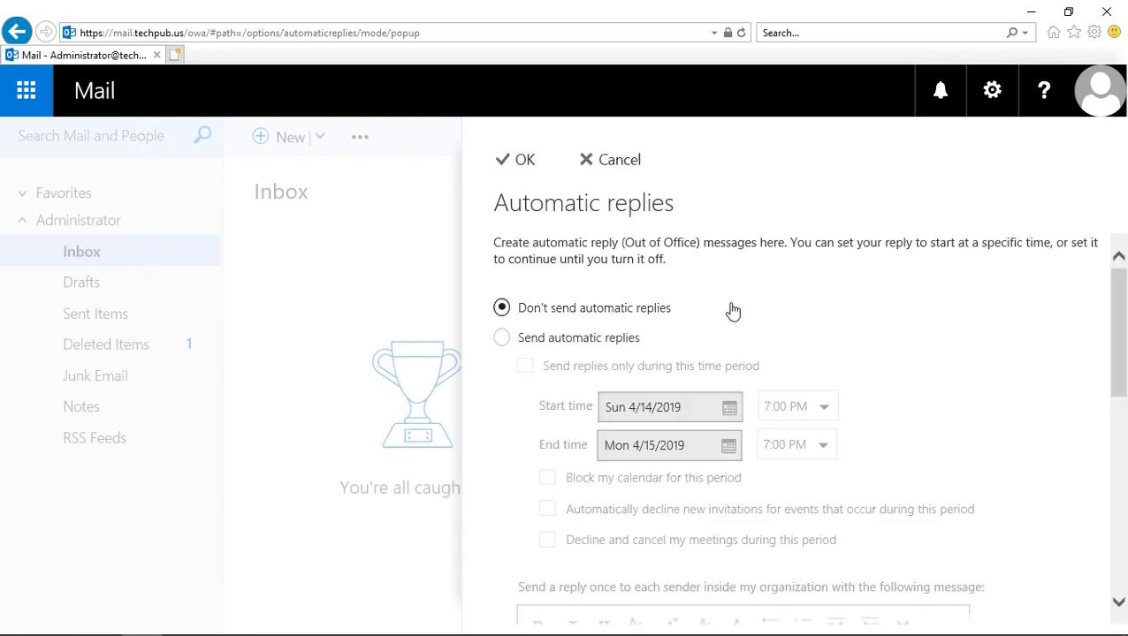
pyautogui.click(624, 161)
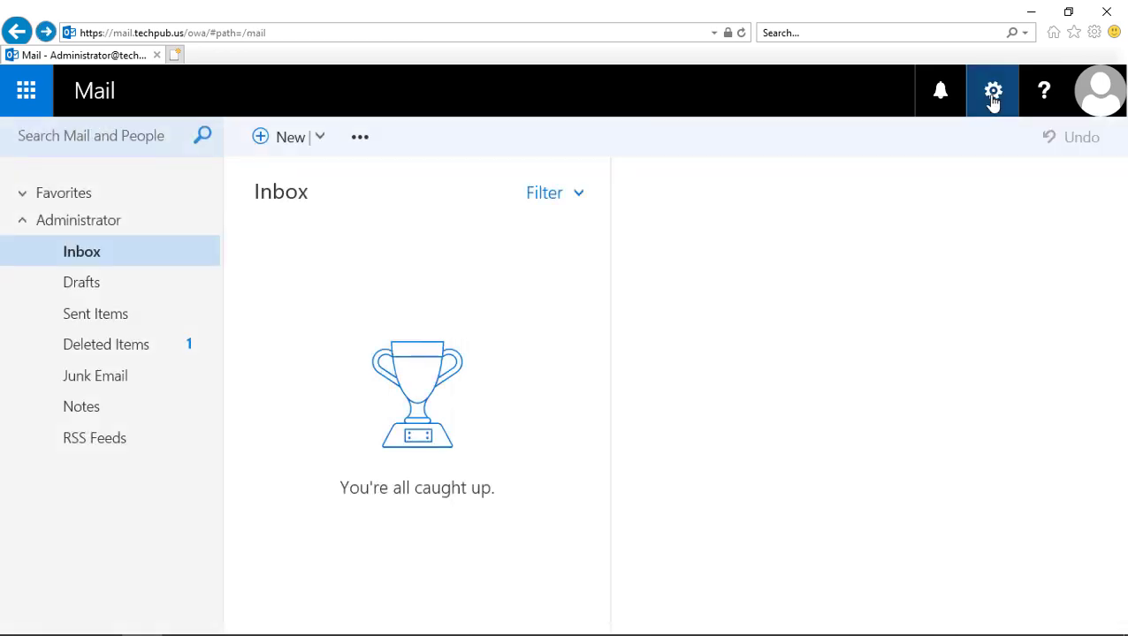
pyautogui.click(993, 97)
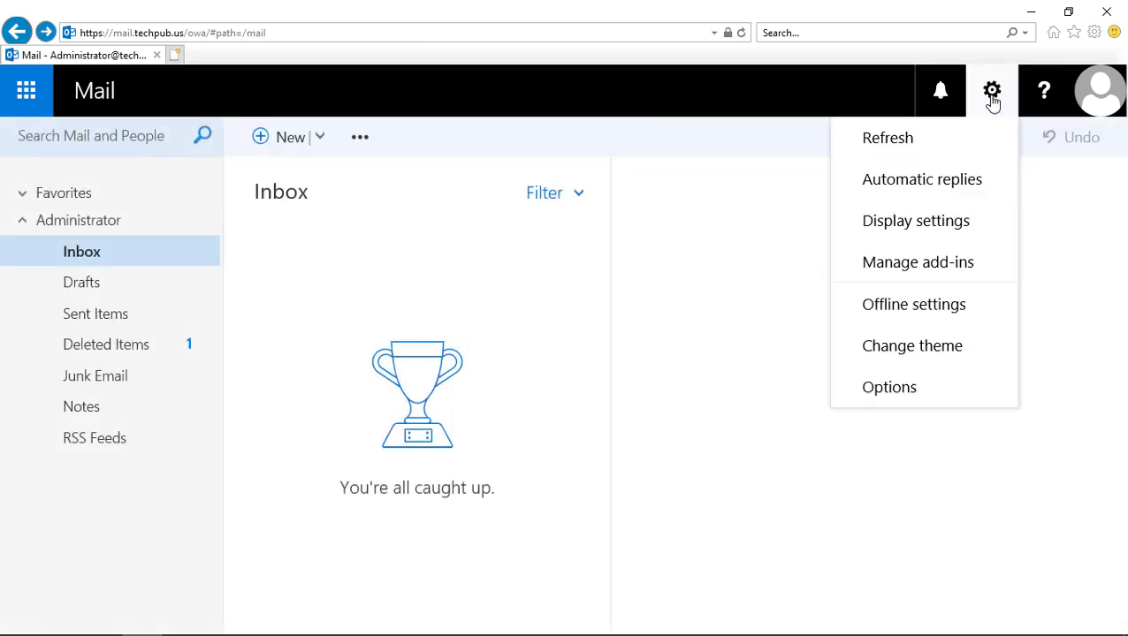
pyautogui.click(961, 231)
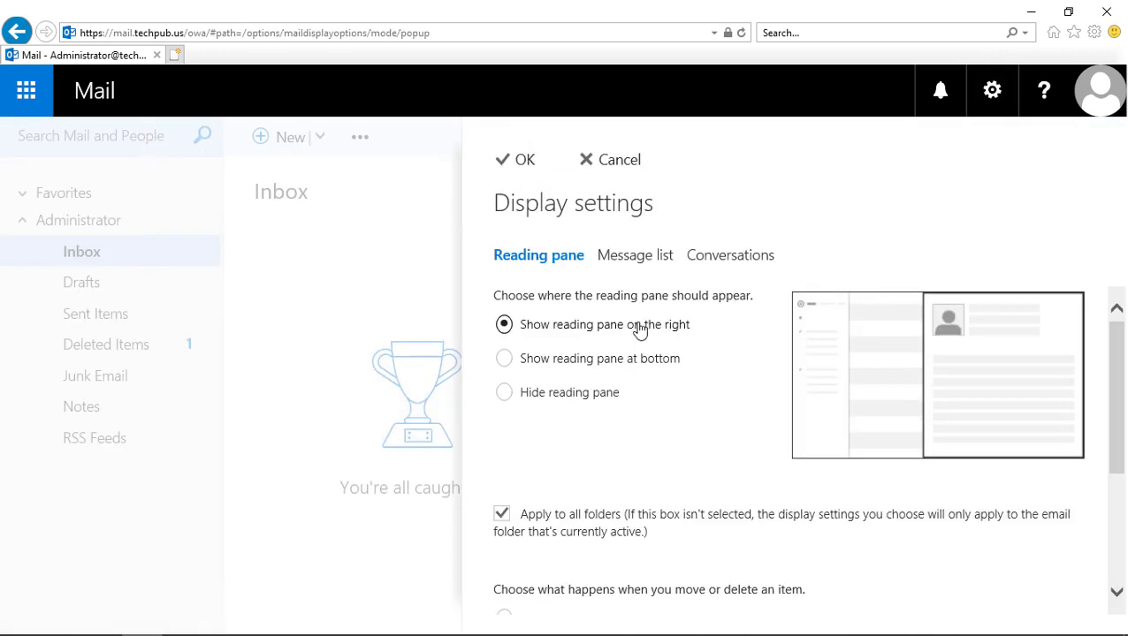
# Step: Set the reading pane to the bottom and preview the Test message in Deleted Items
pyautogui.click(626, 363)
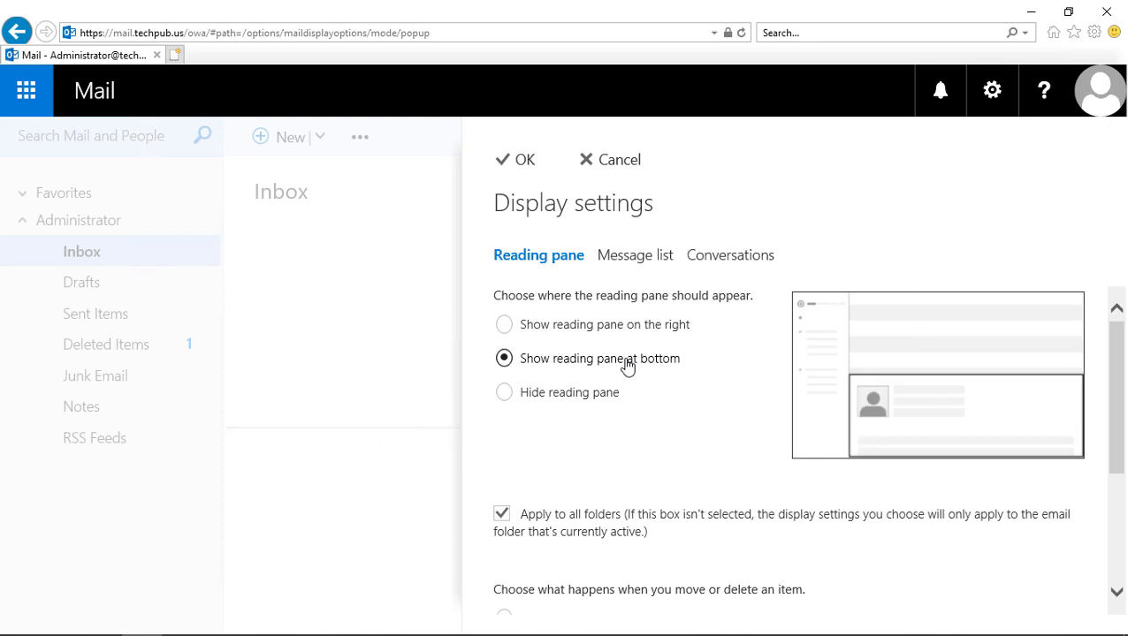
pyautogui.click(507, 164)
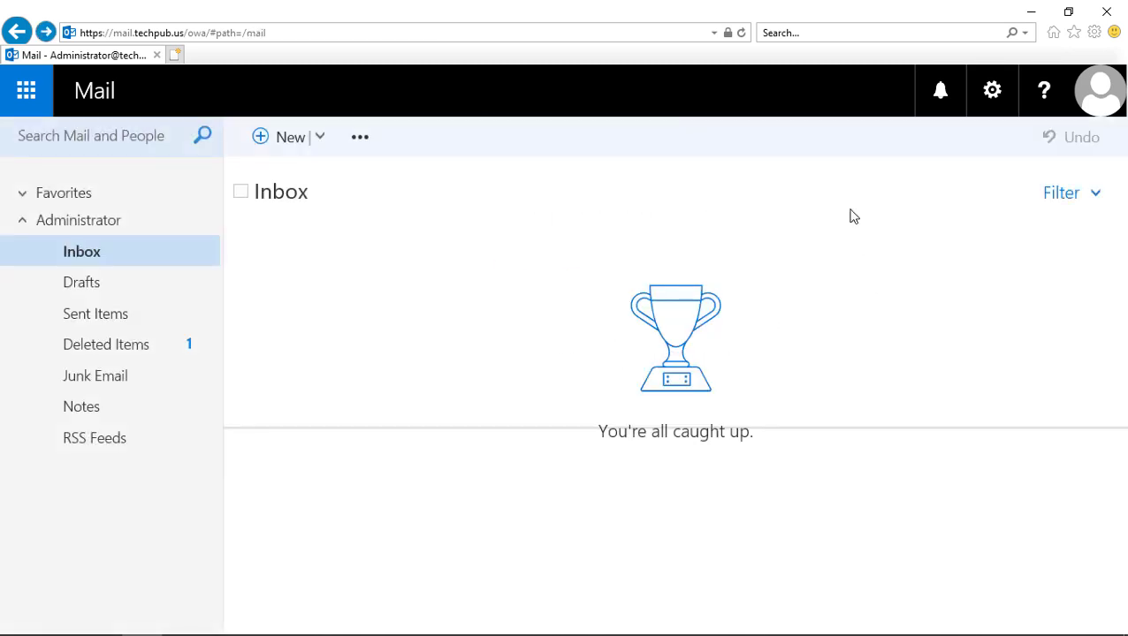
pyautogui.click(118, 347)
pyautogui.click(393, 357)
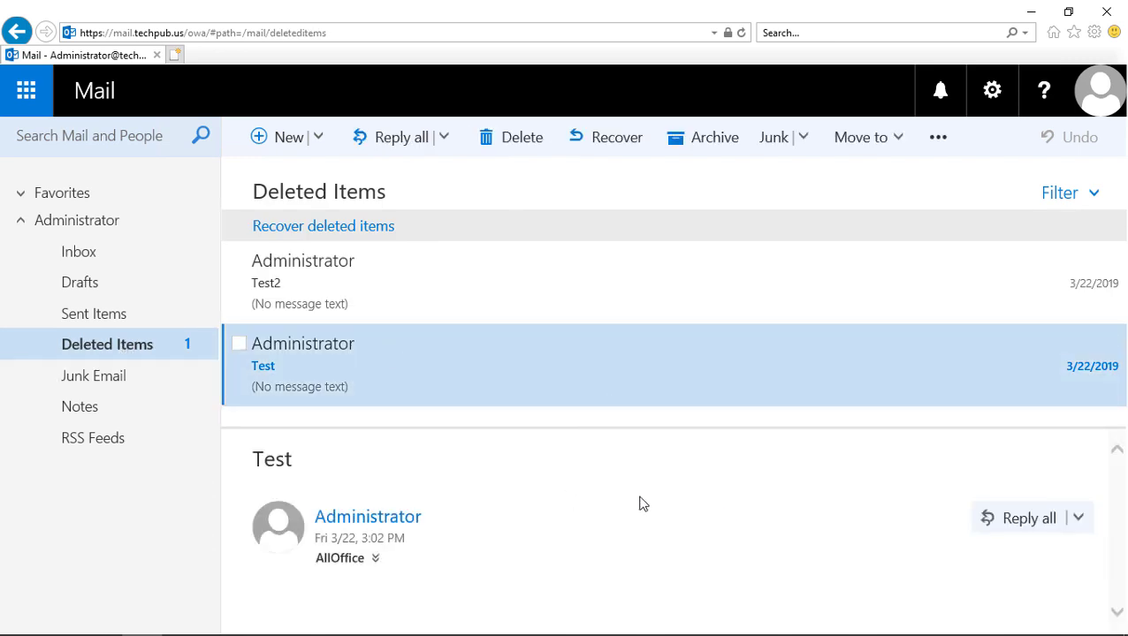
# Step: Turn on offline access for a single-user computer and complete the setup
pyautogui.click(994, 92)
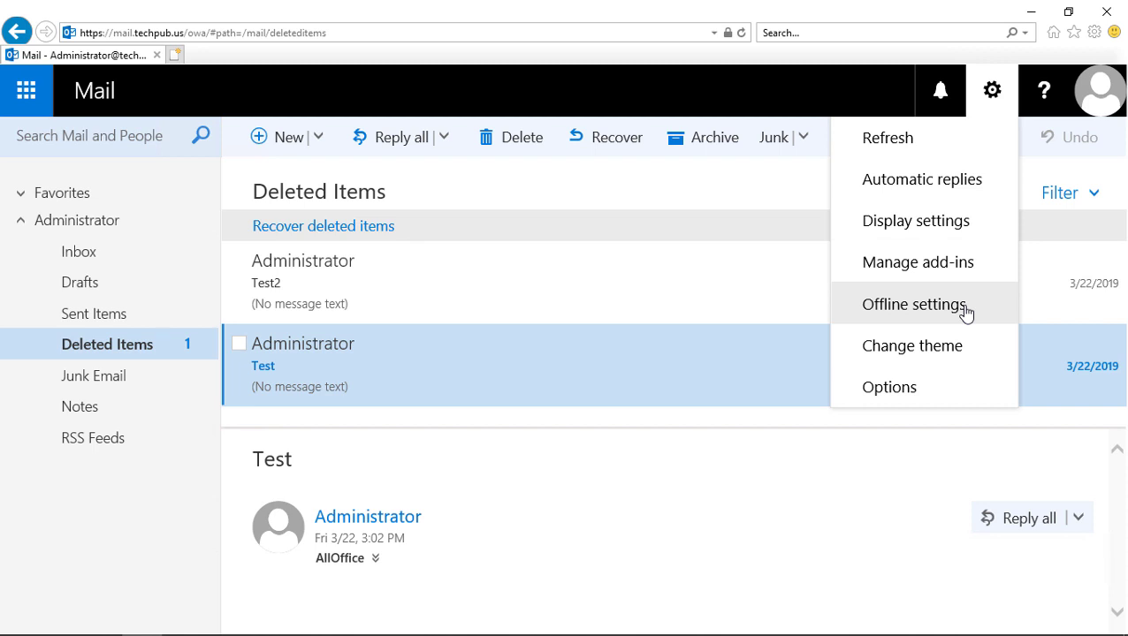
pyautogui.click(967, 313)
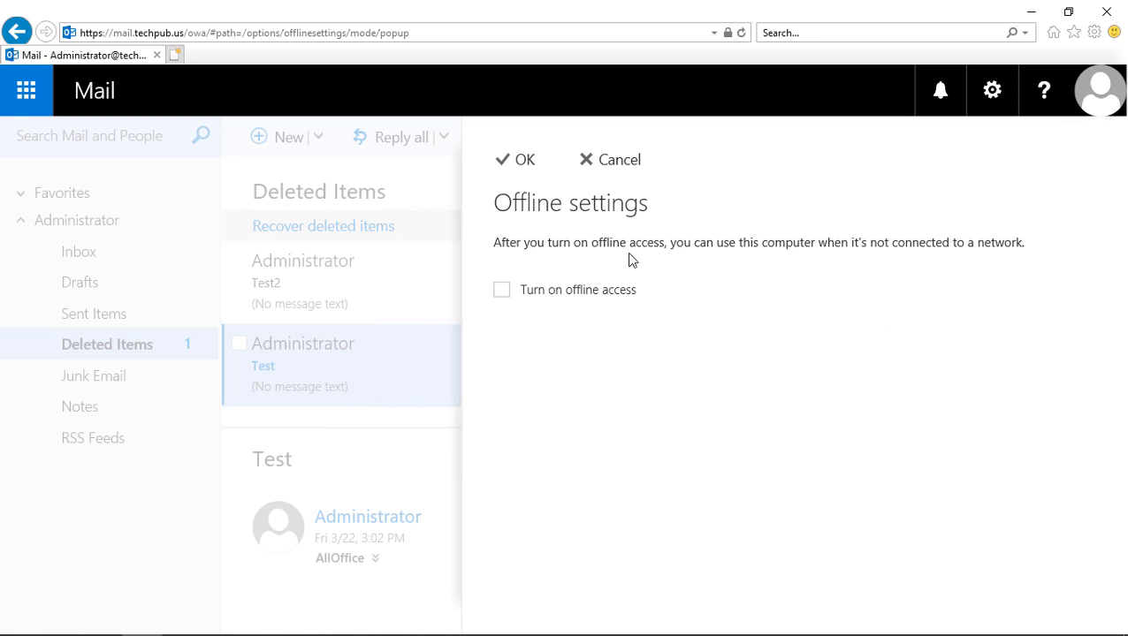
pyautogui.click(602, 297)
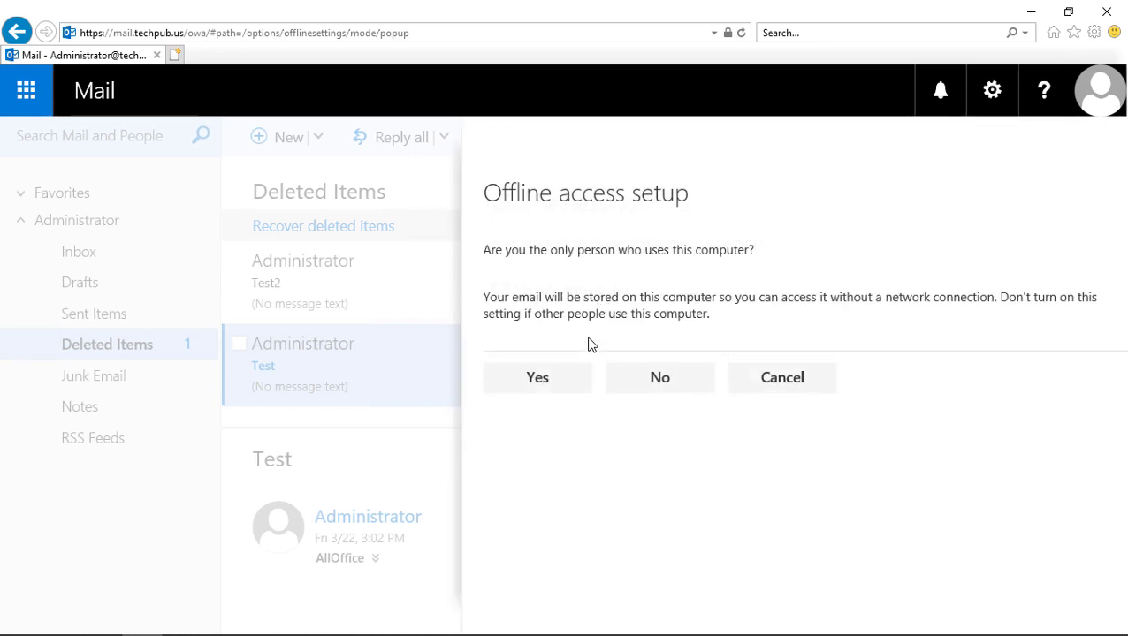
pyautogui.click(542, 380)
pyautogui.click(549, 331)
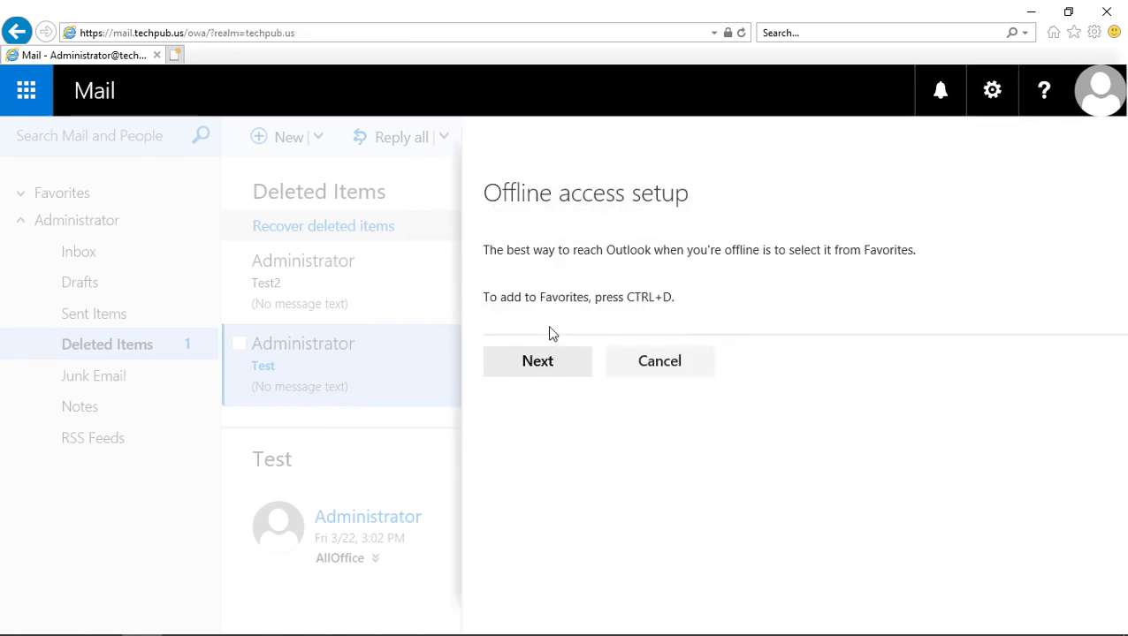
pyautogui.click(539, 361)
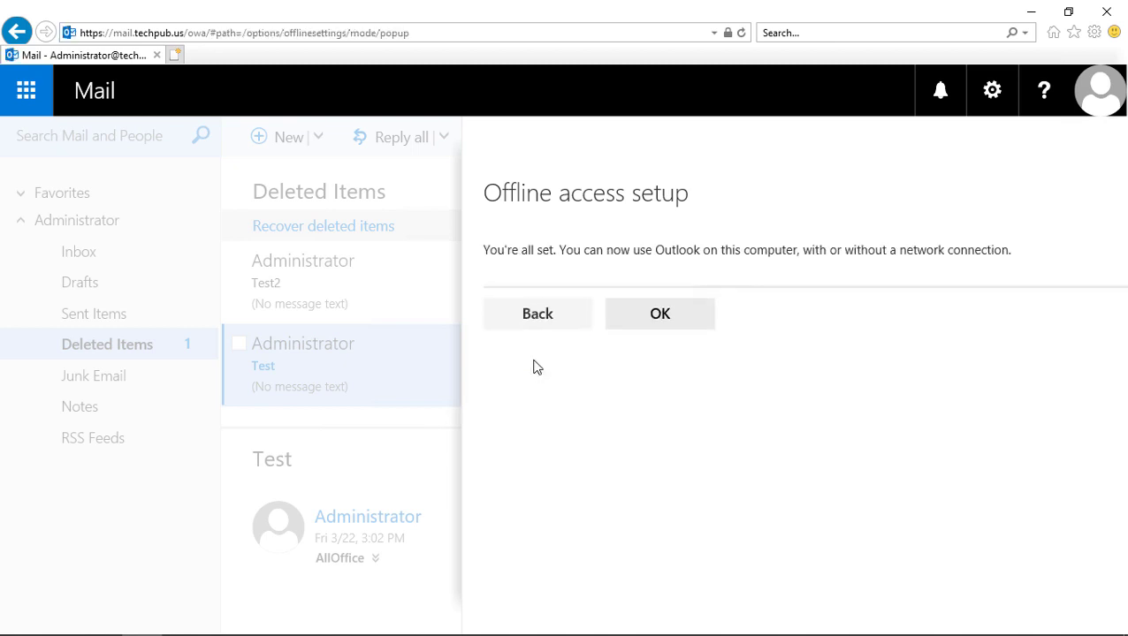
pyautogui.click(656, 320)
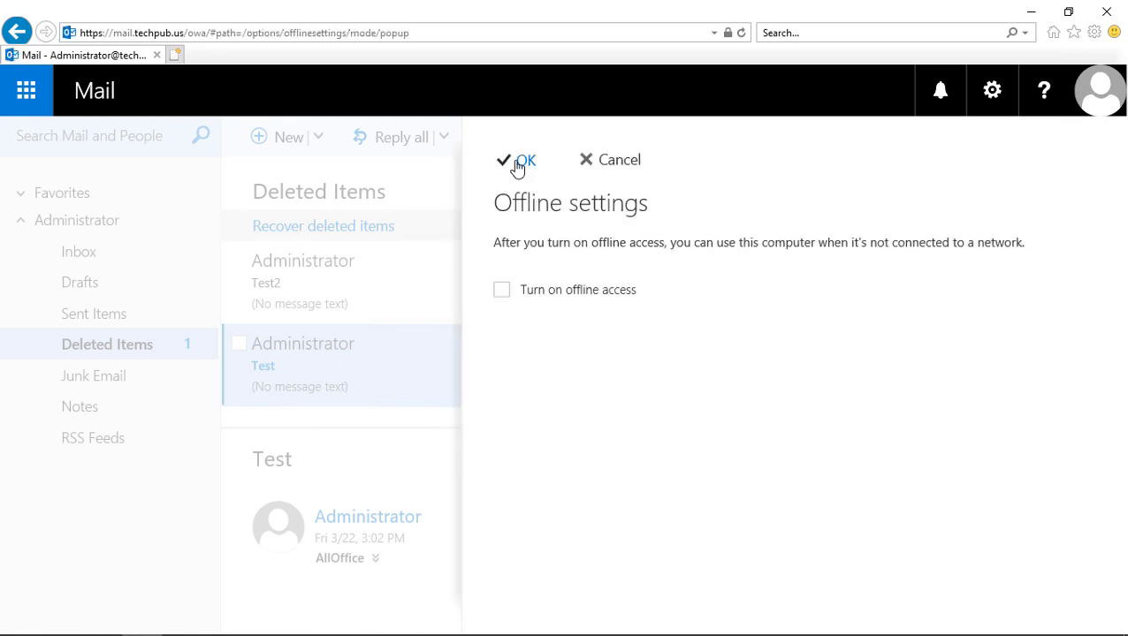
pyautogui.click(521, 162)
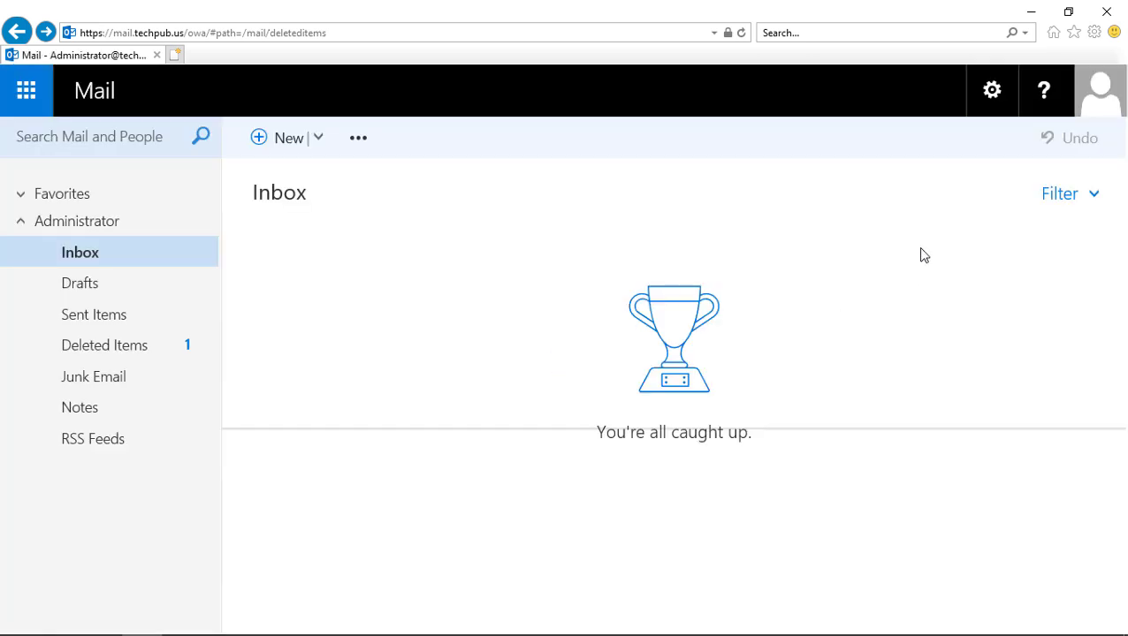
# Step: Go to Deleted Items and apply the blue theme to Outlook Web App
pyautogui.click(121, 358)
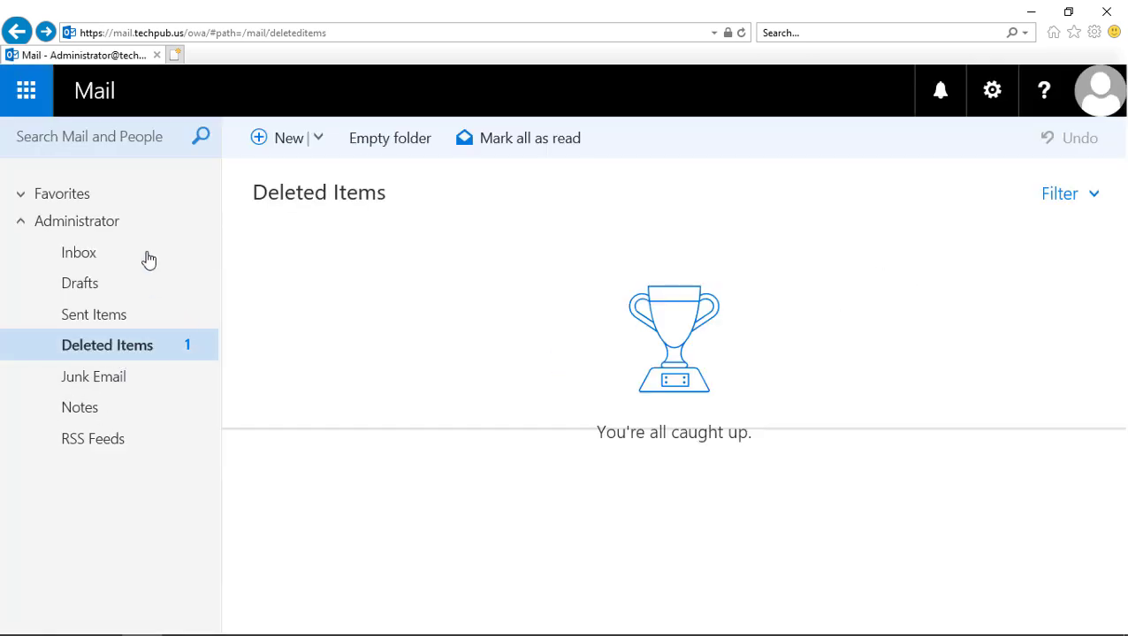
pyautogui.click(992, 90)
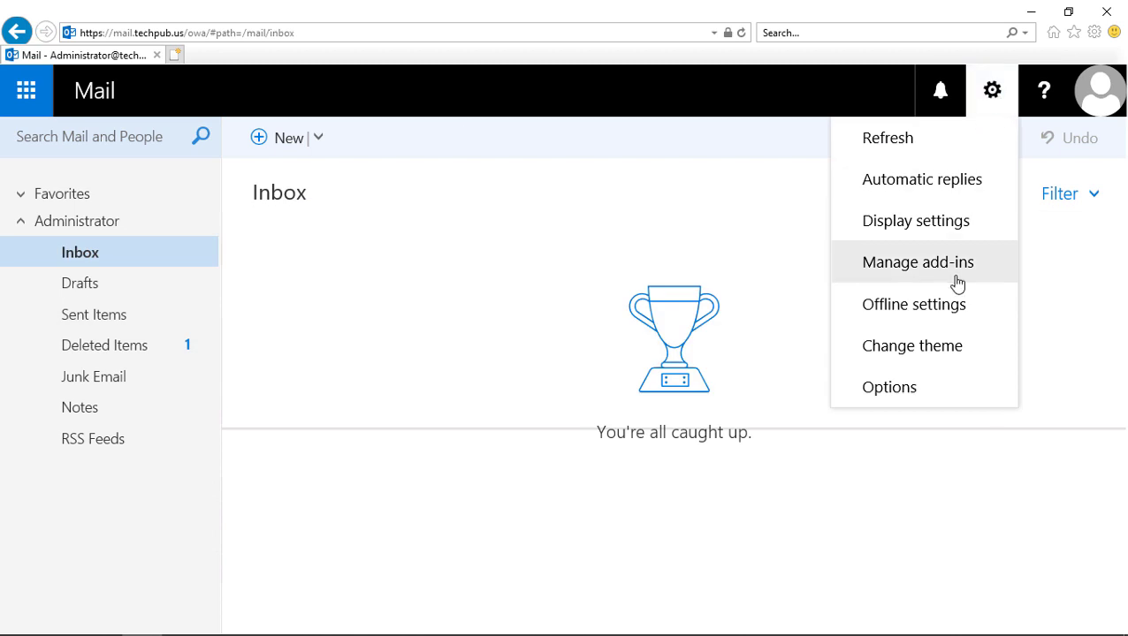
pyautogui.click(920, 350)
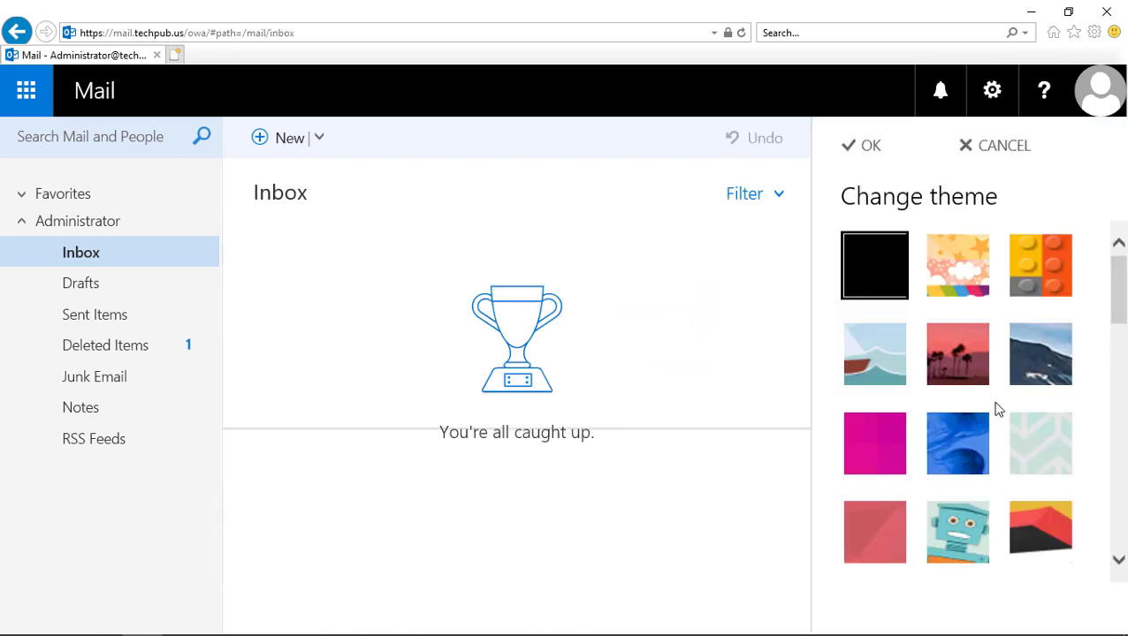
pyautogui.click(962, 448)
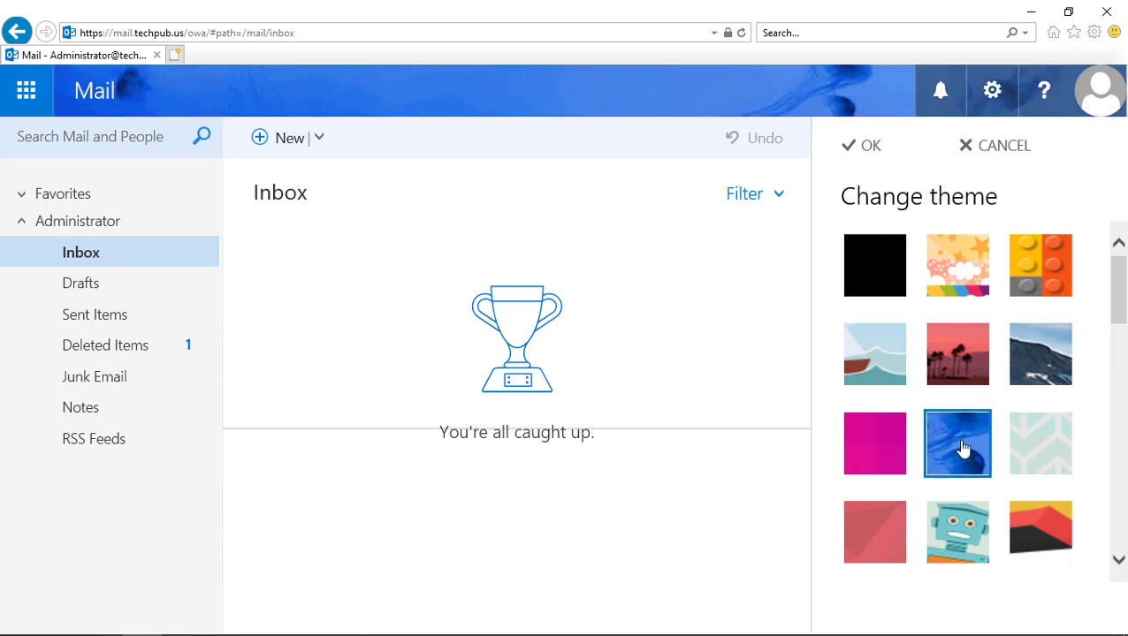
pyautogui.click(874, 151)
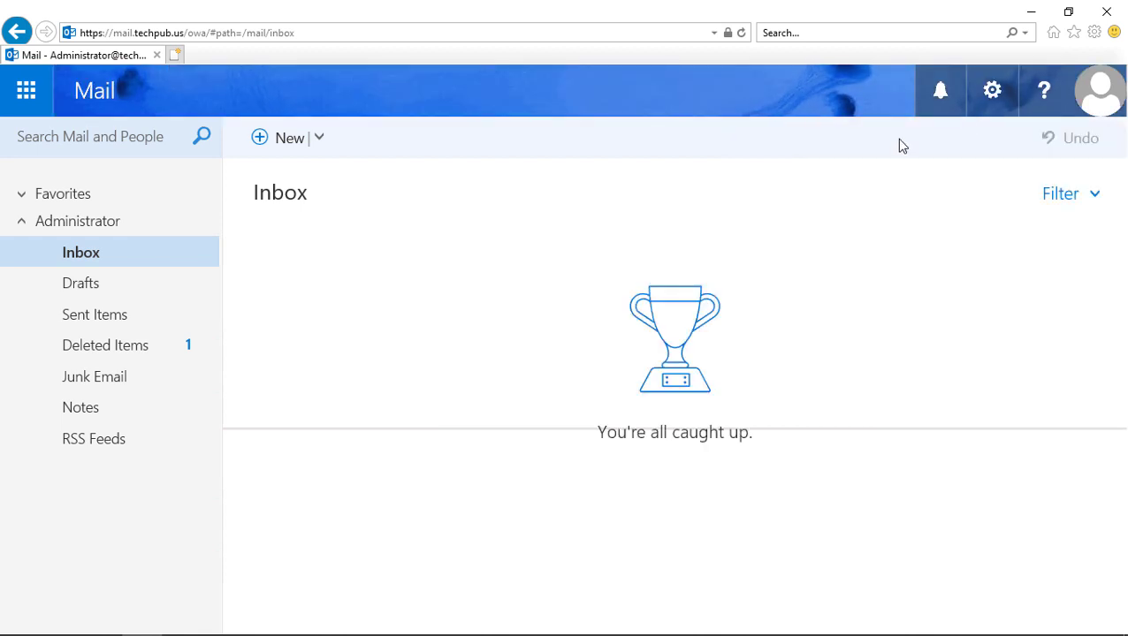
pyautogui.click(990, 96)
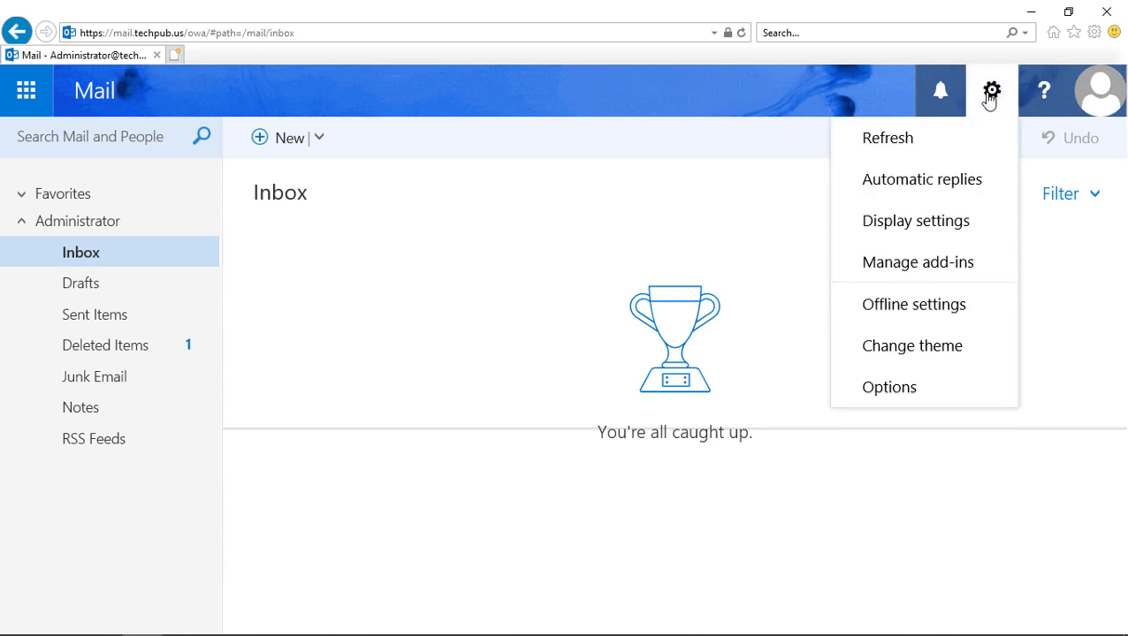
# Step: In full Options, view the Conversations, Email signature, Link preview, Message format and Message list settings
pyautogui.click(896, 391)
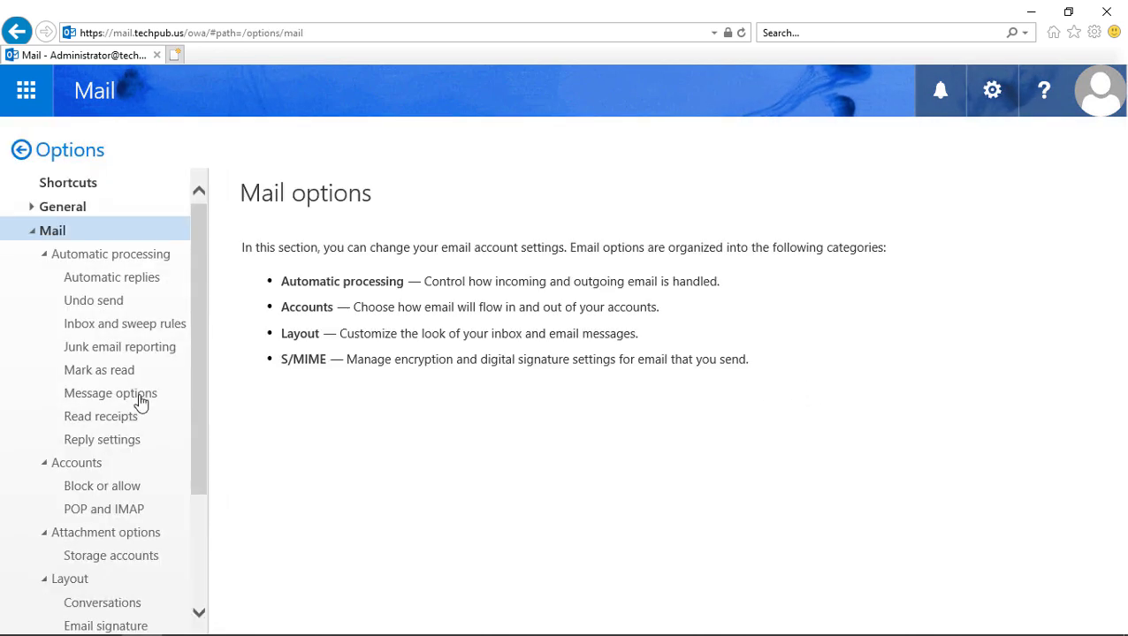
pyautogui.scroll(-4, 85, 374)
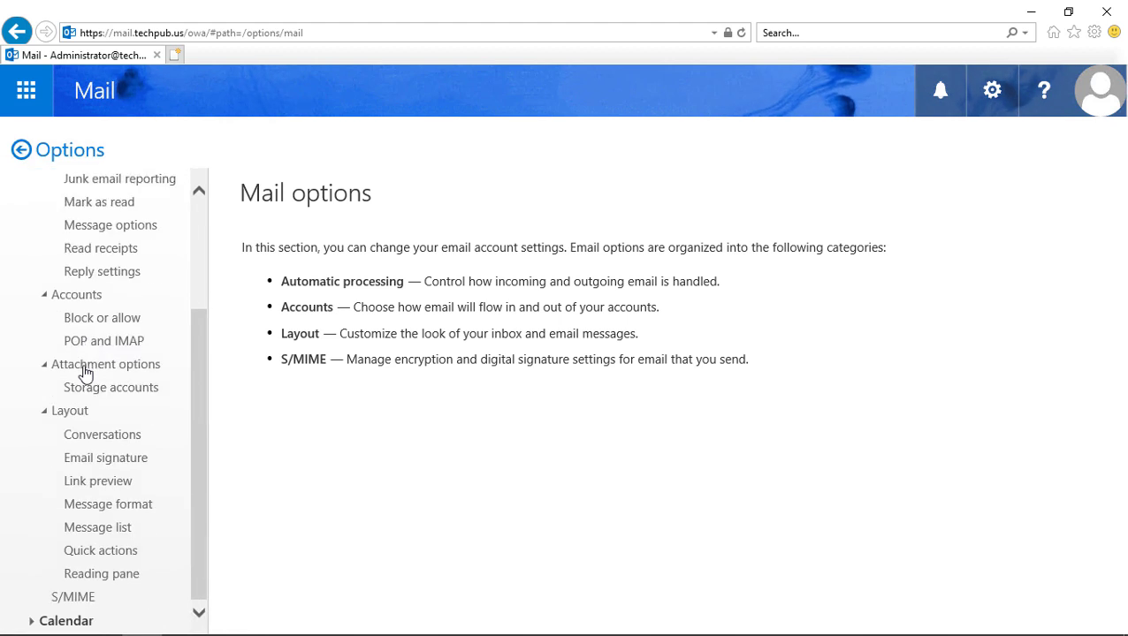
pyautogui.click(95, 437)
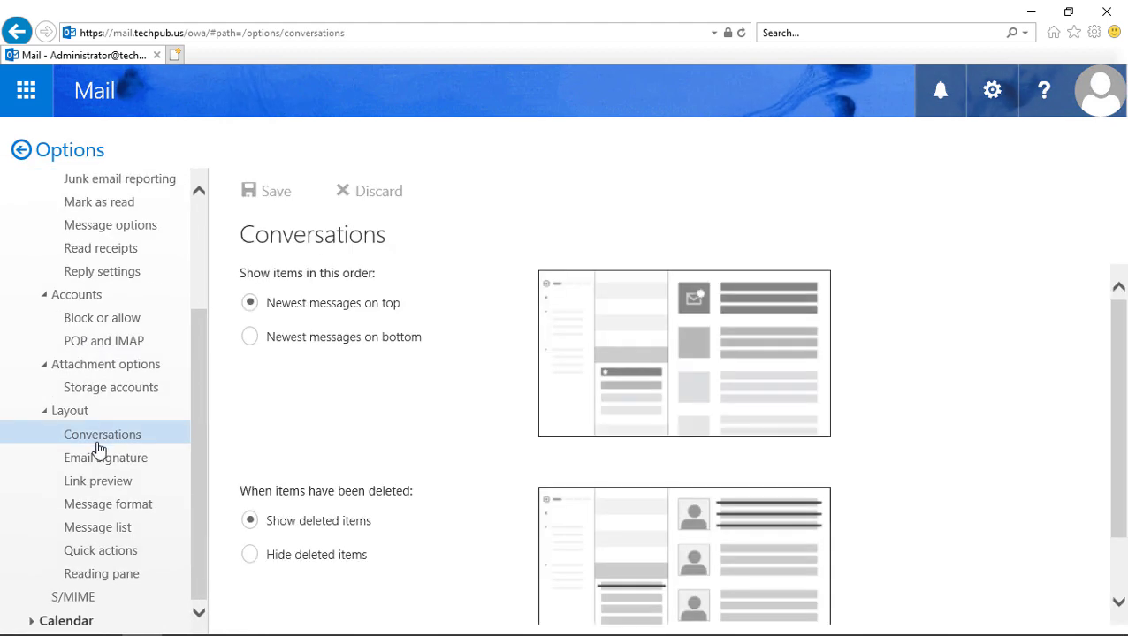
pyautogui.scroll(-1, 354, 385)
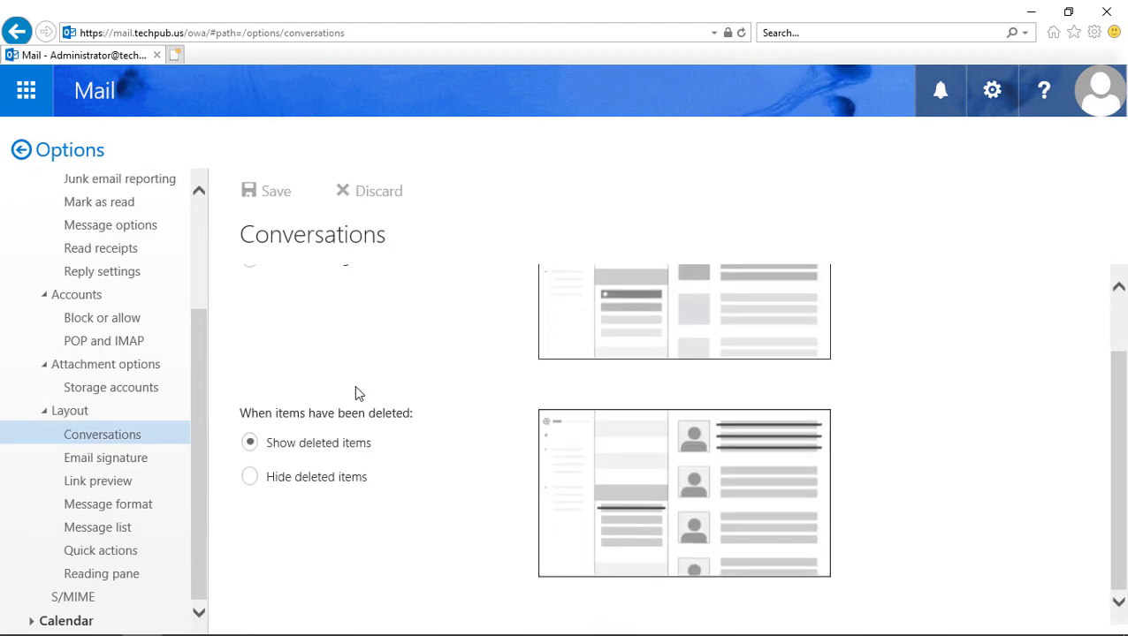
pyautogui.click(104, 459)
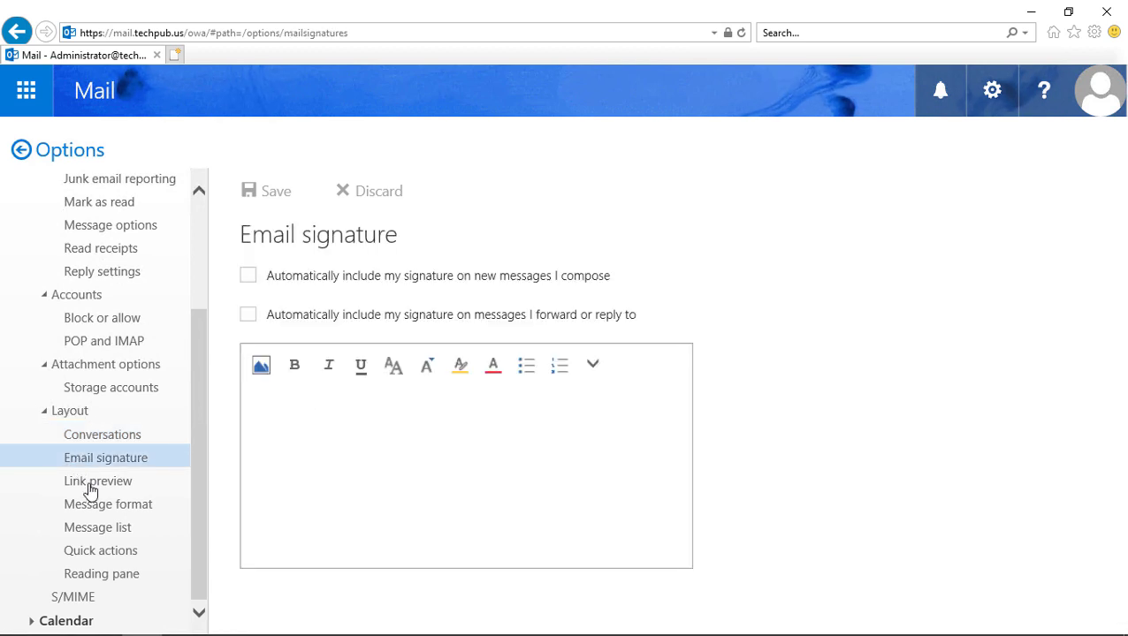
pyautogui.click(85, 484)
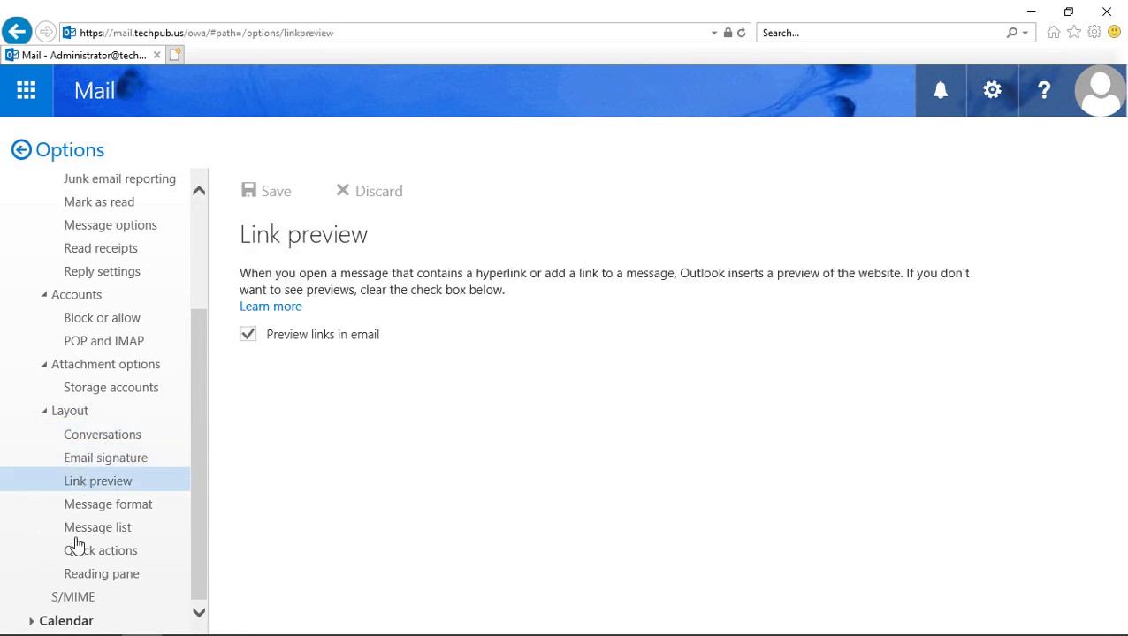
pyautogui.click(88, 511)
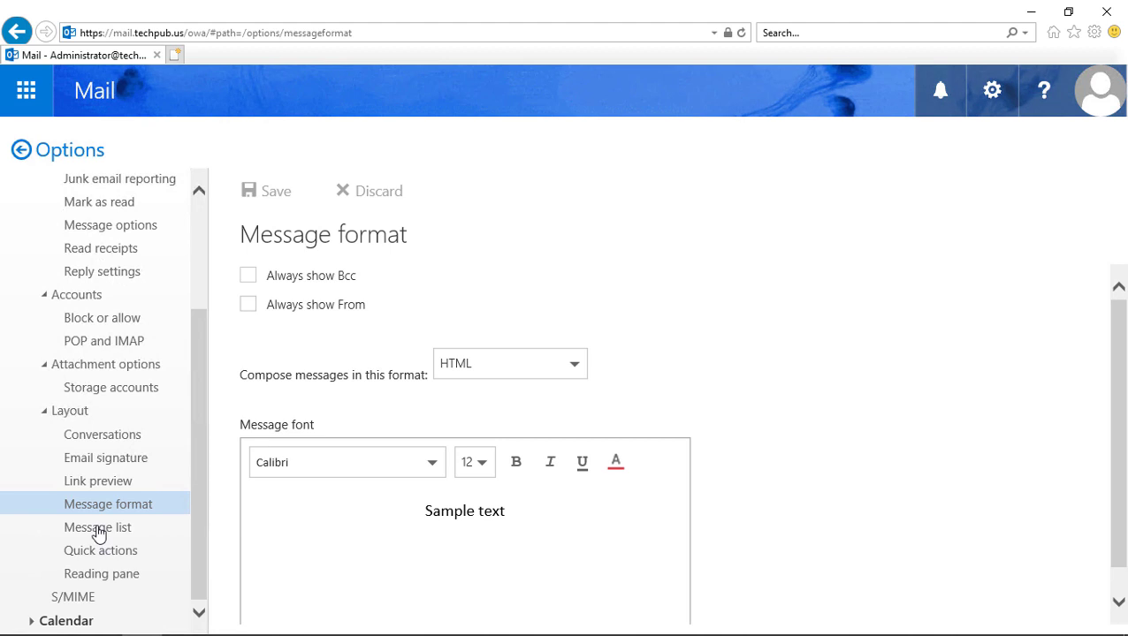
pyautogui.click(96, 530)
# Step: Expand the General settings section and bring up the app launcher
pyautogui.scroll(3, 110, 317)
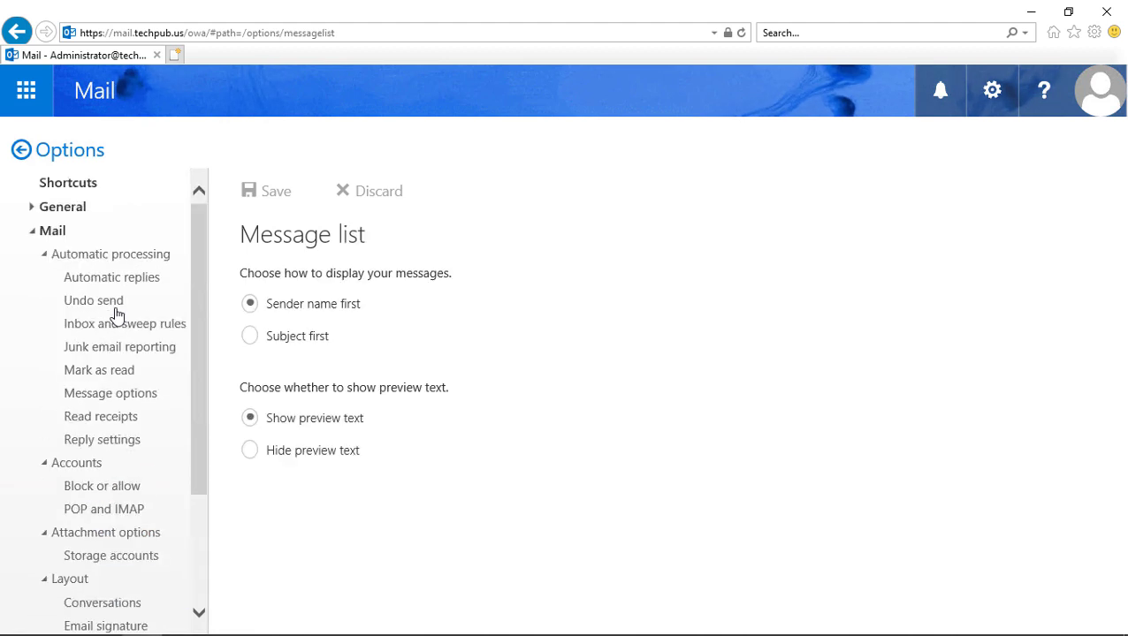
pyautogui.click(33, 208)
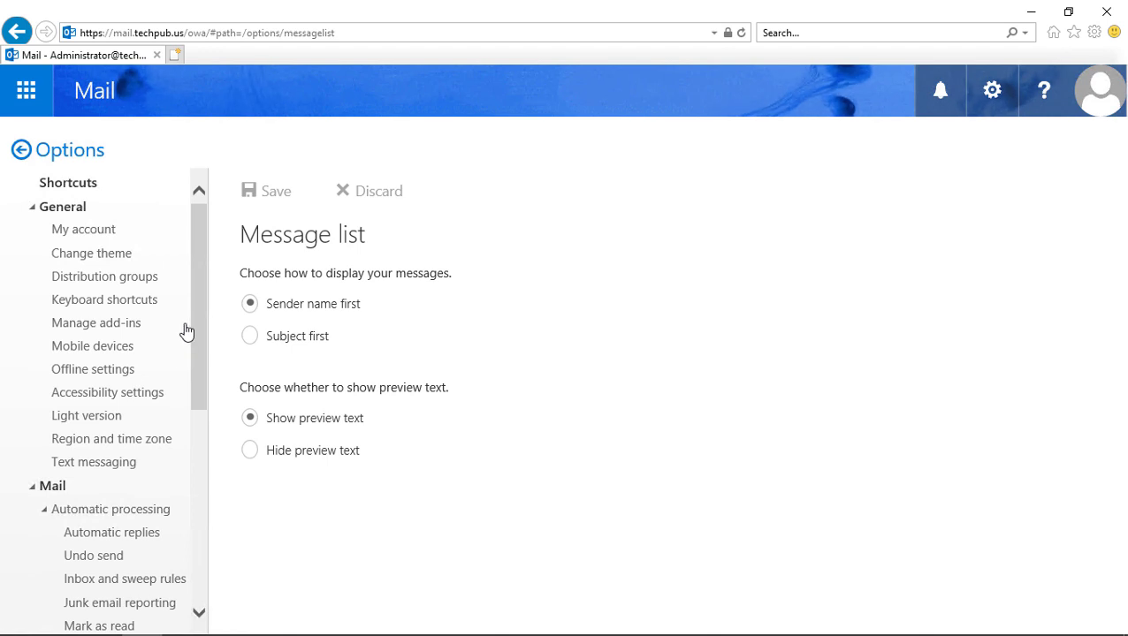
pyautogui.click(25, 92)
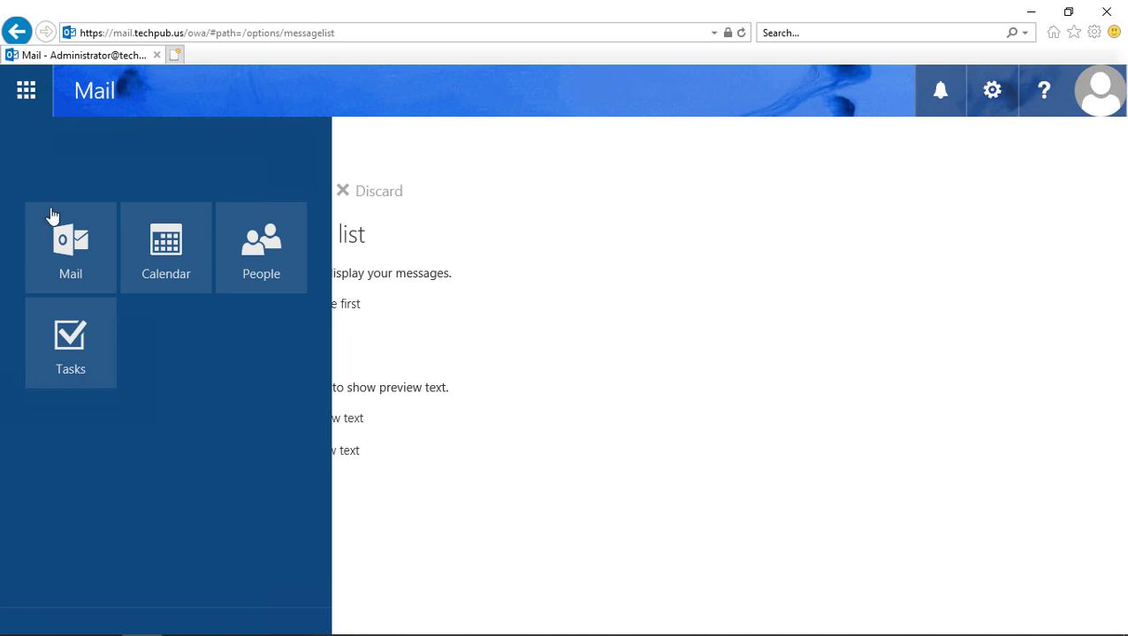
# Step: Open the Calendar, show April 2019 by month, jump to today, then switch to Day view
pyautogui.click(179, 254)
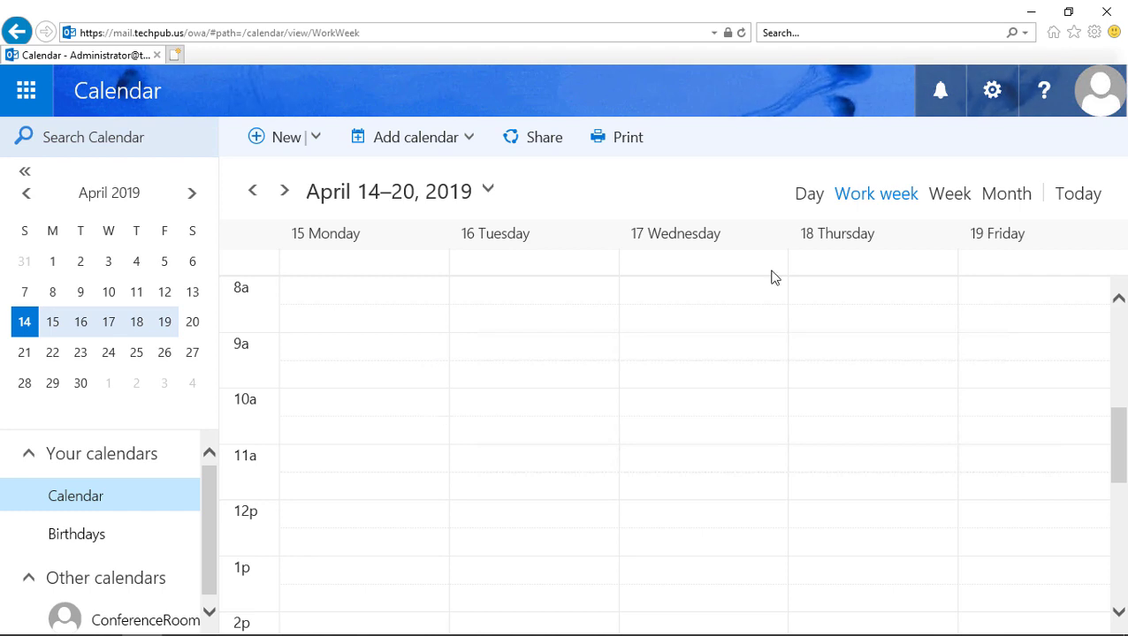
pyautogui.click(1008, 195)
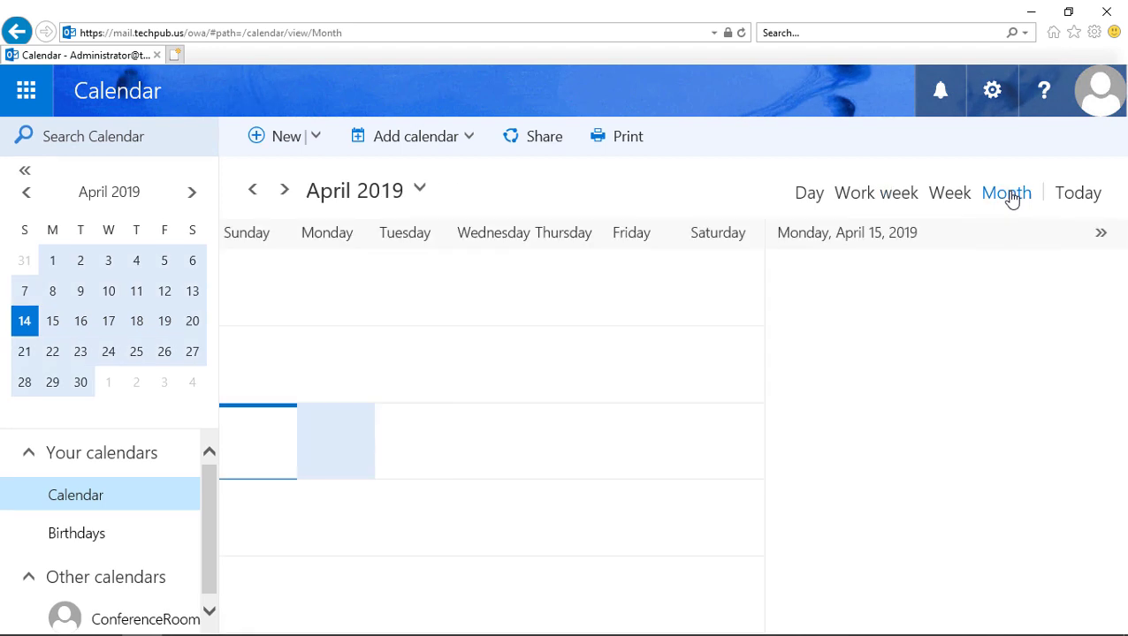
pyautogui.click(1072, 194)
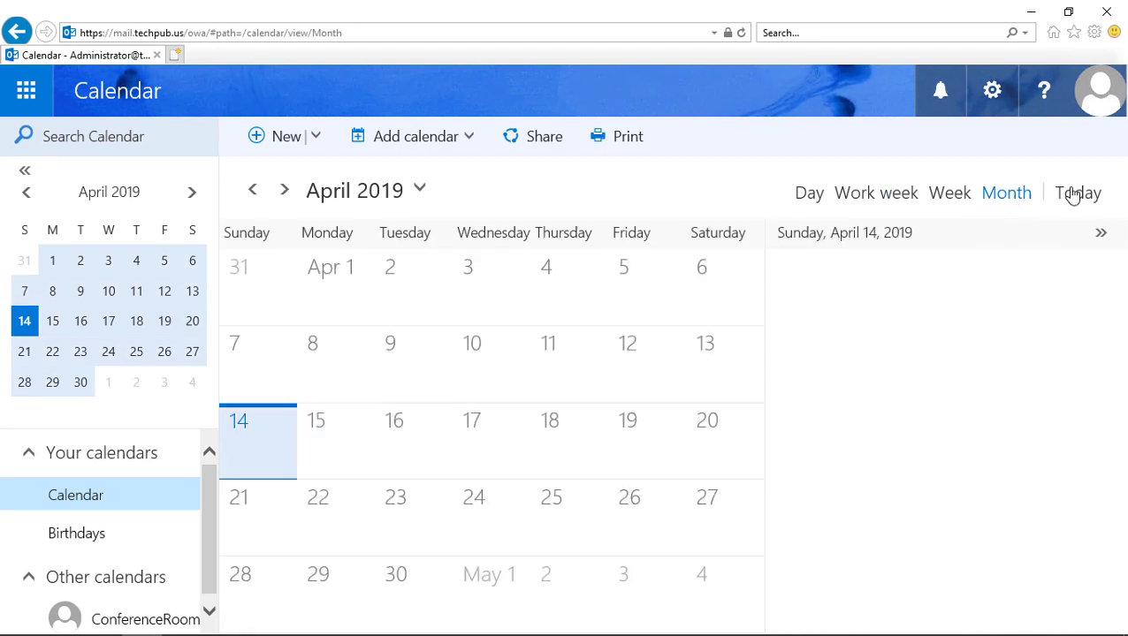
pyautogui.click(1072, 194)
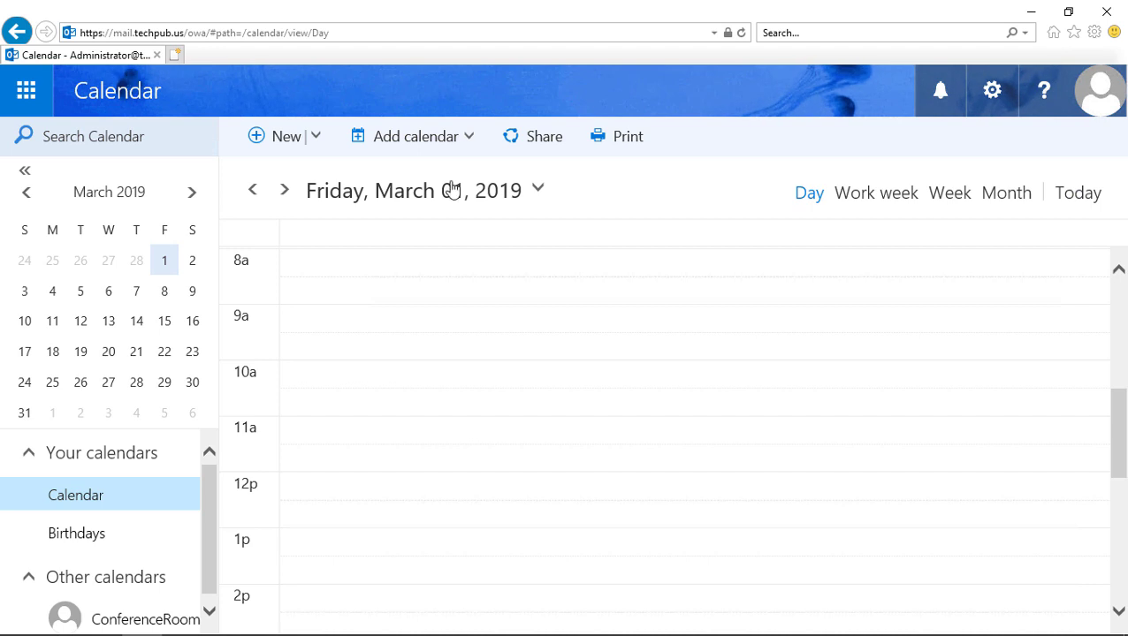
# Step: Look at the Add calendar and Share options without using them, then switch to People
pyautogui.click(468, 144)
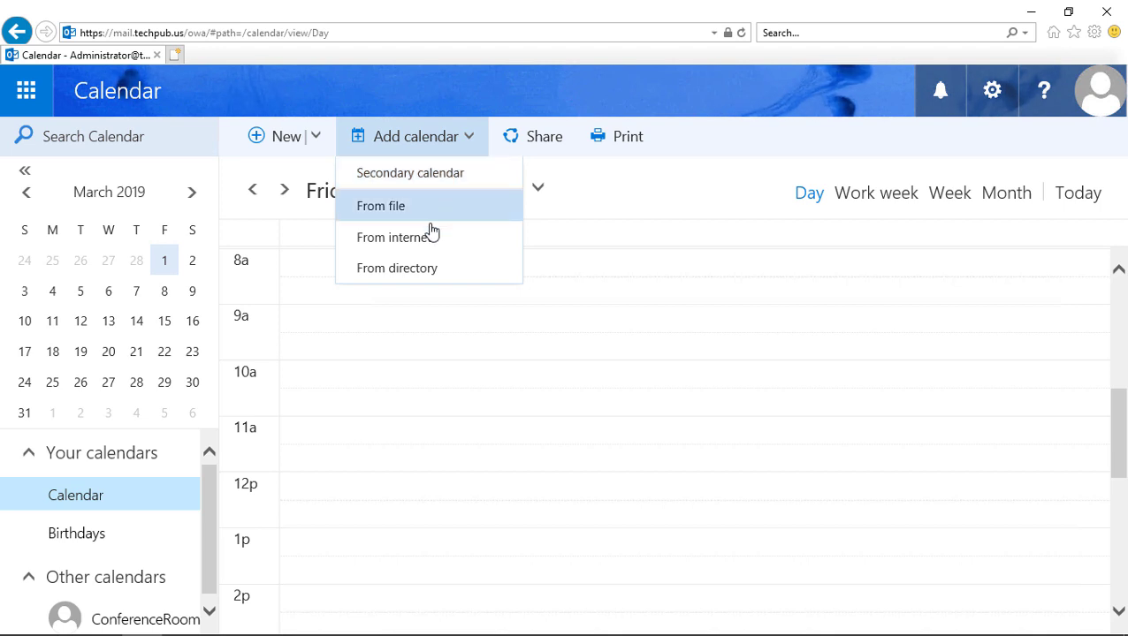
pyautogui.click(711, 159)
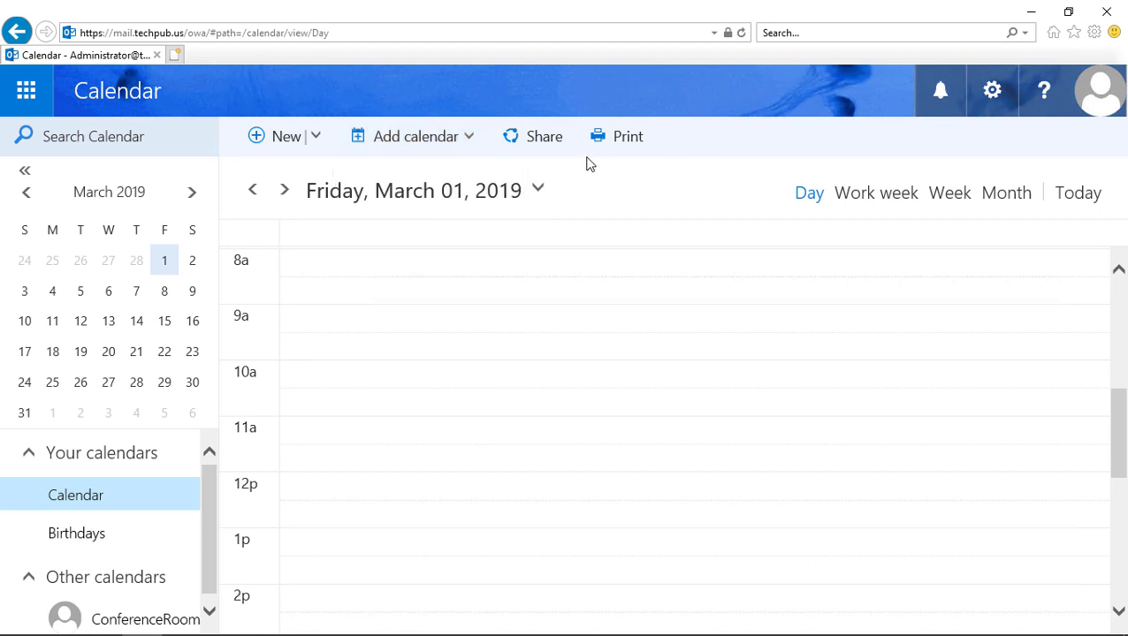
pyautogui.click(547, 145)
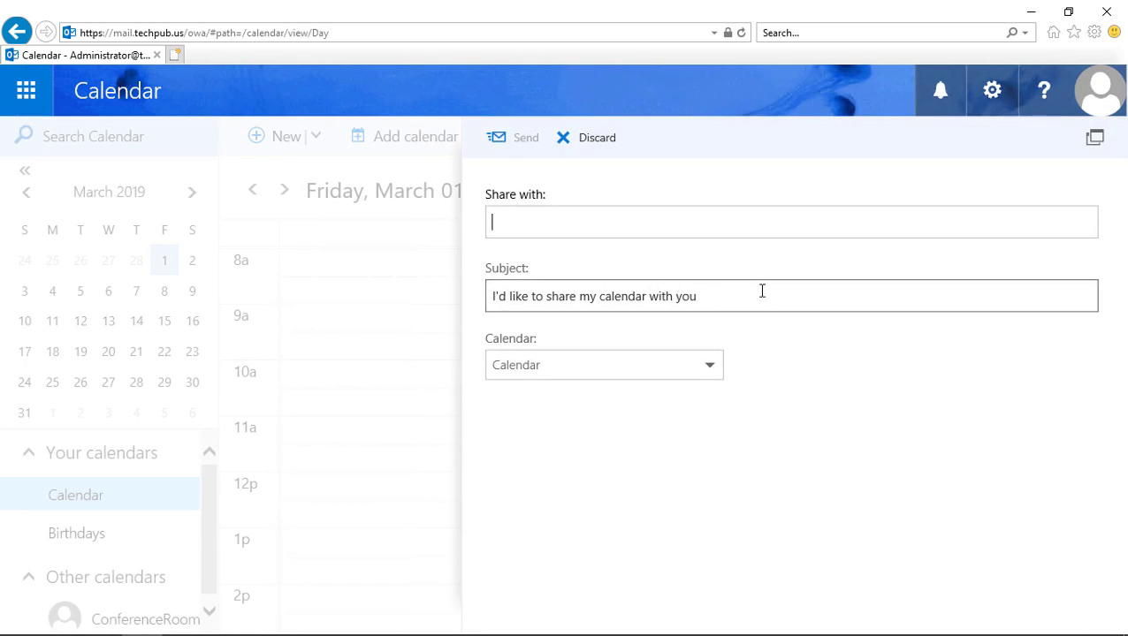
pyautogui.click(377, 250)
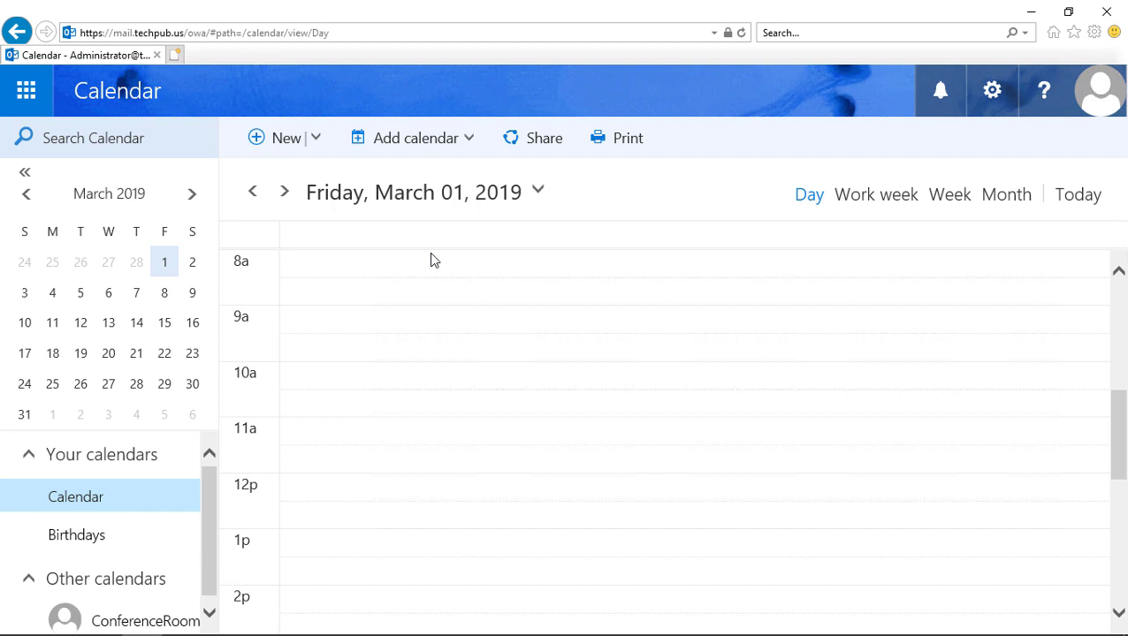
pyautogui.click(26, 90)
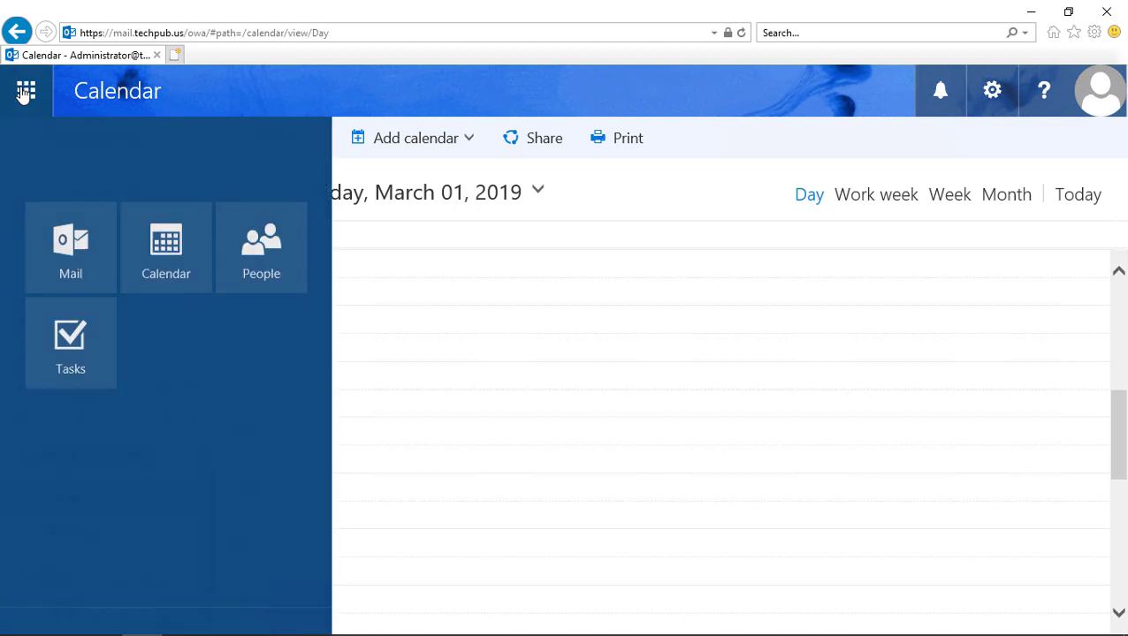
pyautogui.click(263, 265)
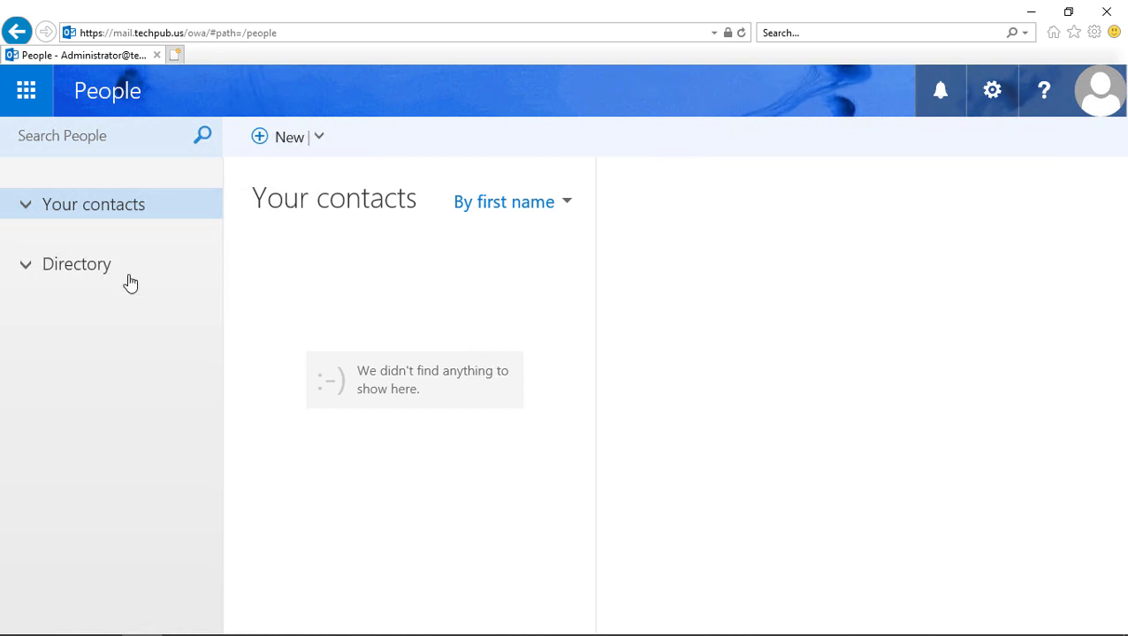
# Step: Start a new contact and enter the contact's first name, last name and e-mail address
pyautogui.click(281, 144)
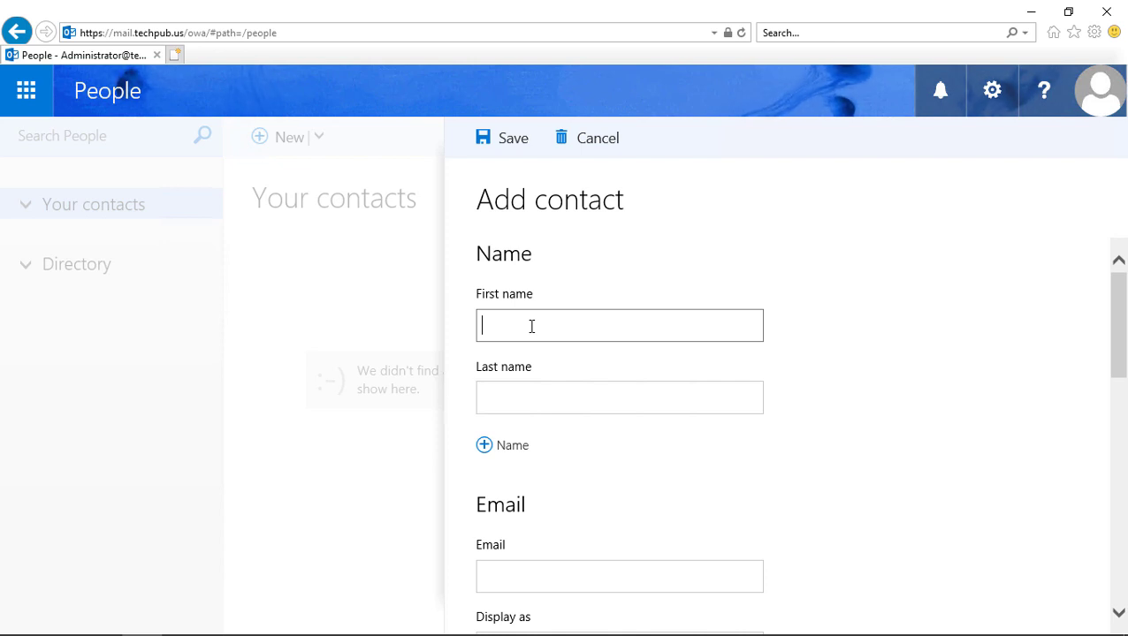
pyautogui.press('Tab')
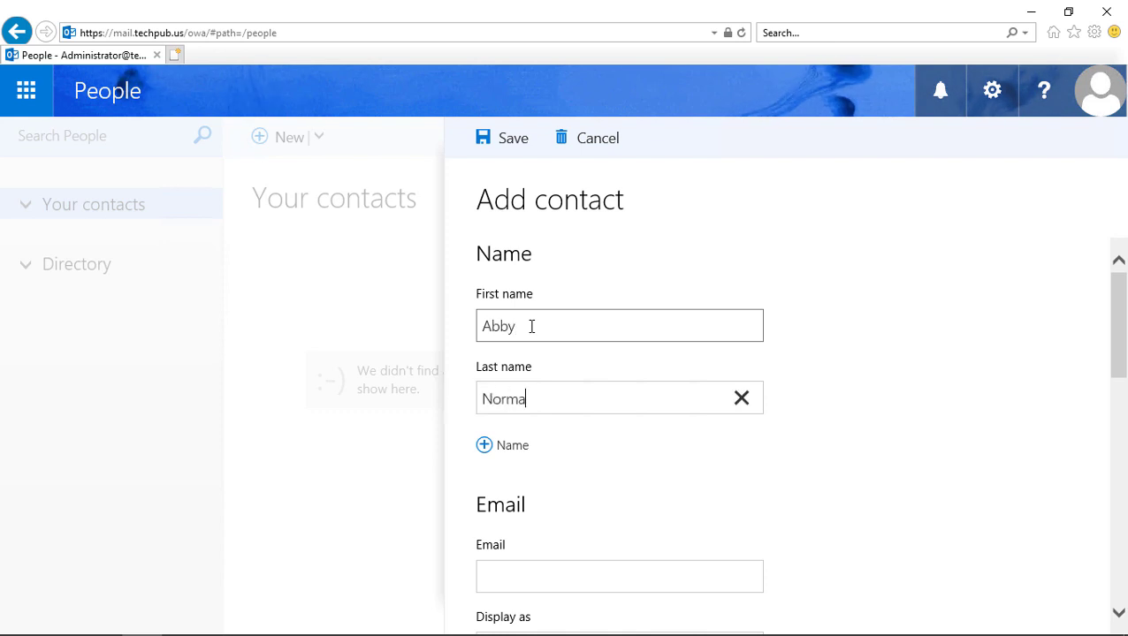
pyautogui.scroll(-1, 672, 510)
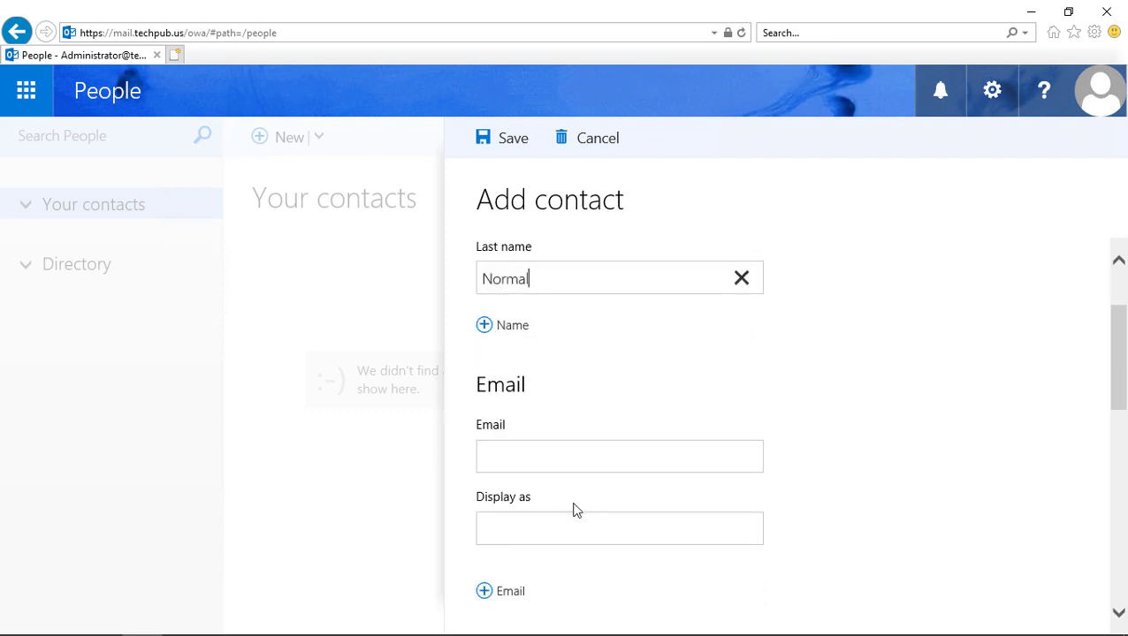
pyautogui.click(529, 456)
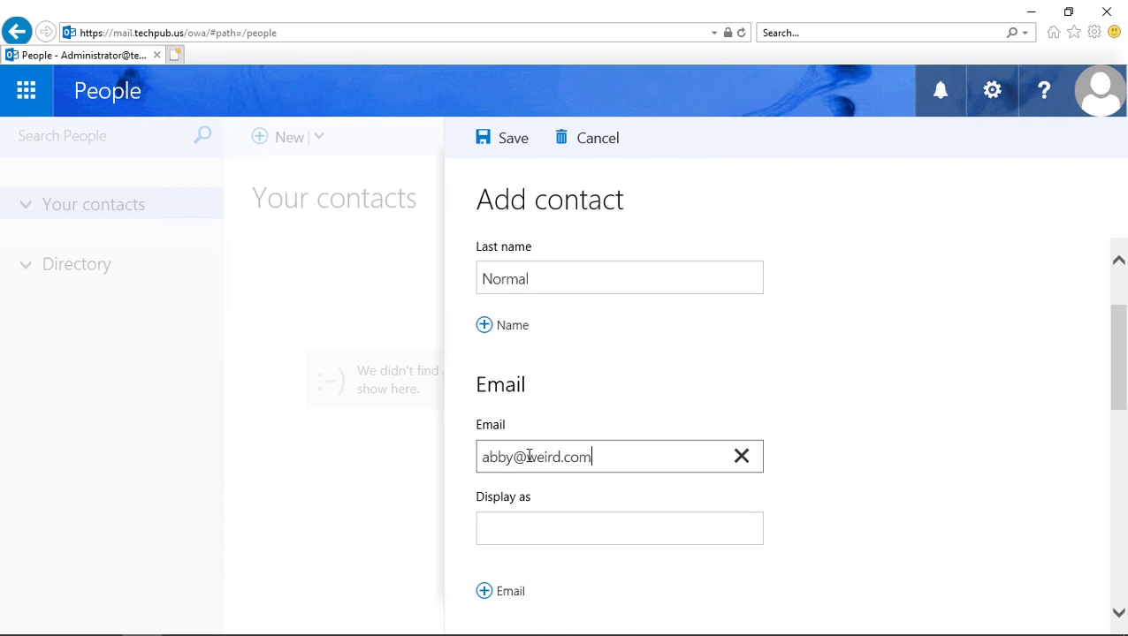
# Step: Fill in the contact's display name and save the new contact
pyautogui.scroll(-2, 529, 457)
pyautogui.click(527, 413)
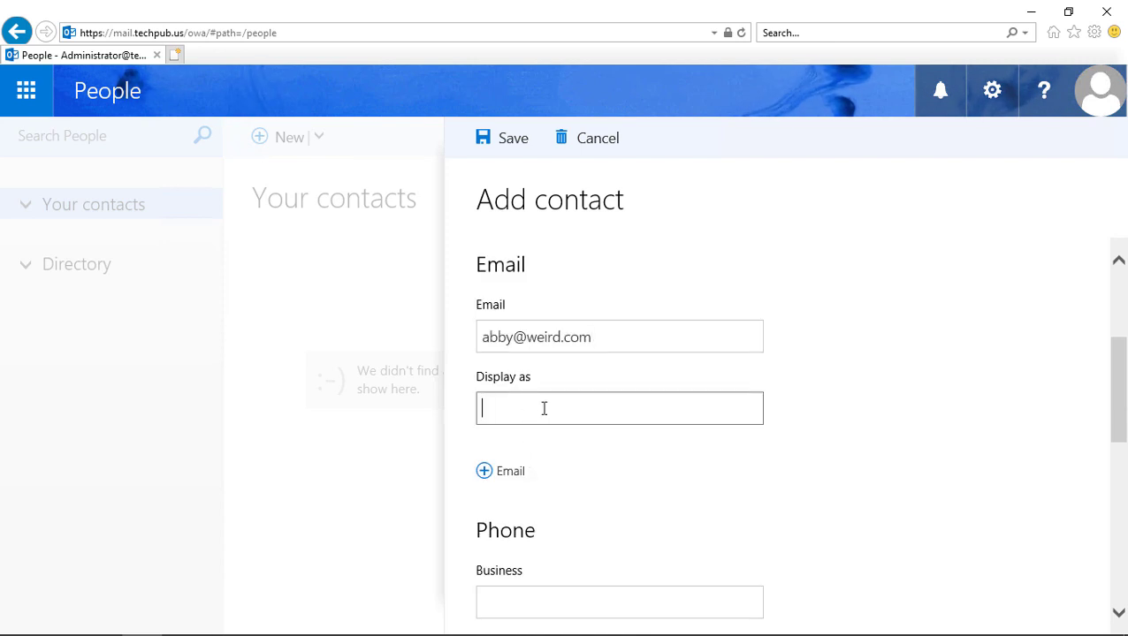
pyautogui.write('Abby')
pyautogui.scroll(-3, 569, 446)
pyautogui.scroll(-3, 587, 448)
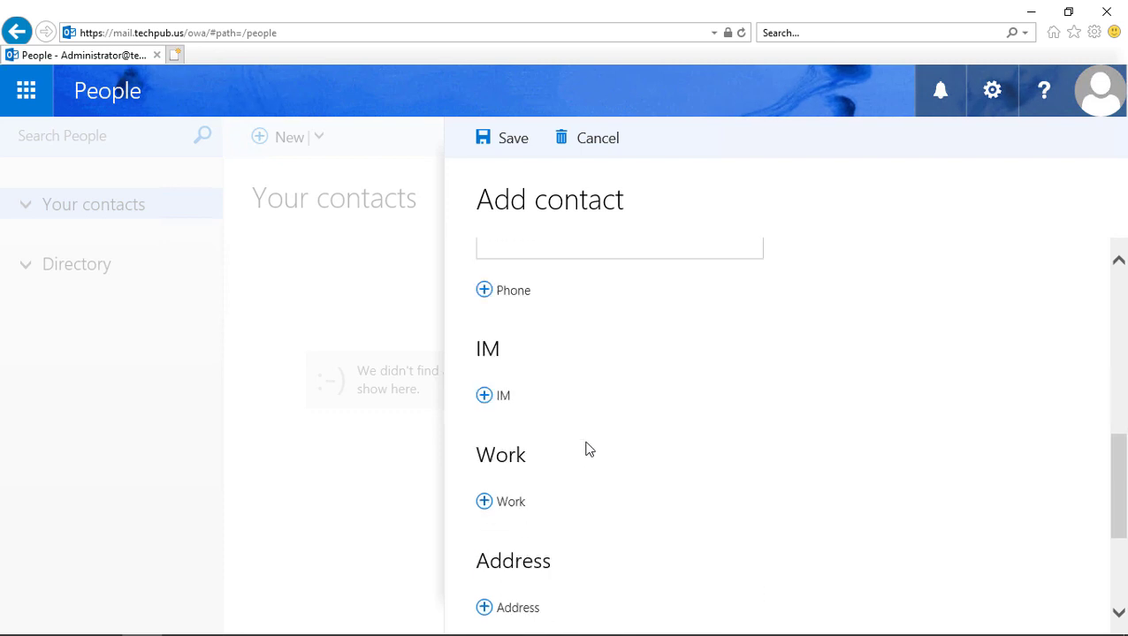
pyautogui.scroll(6, 770, 345)
pyautogui.click(511, 139)
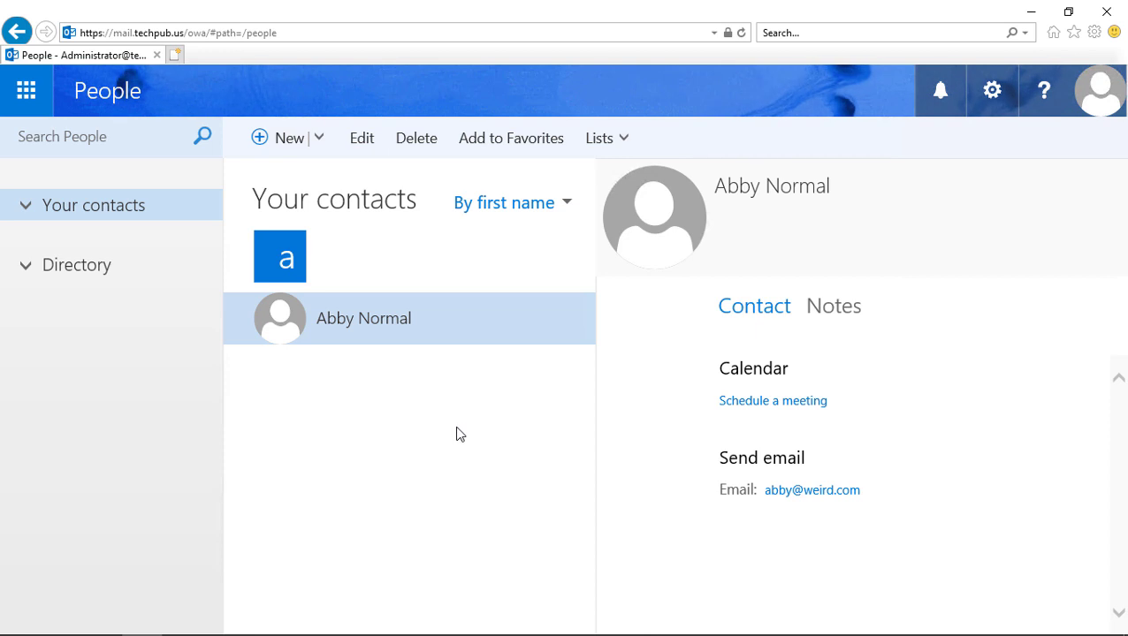
# Step: Start creating a new contact list, then cancel it
pyautogui.click(615, 143)
pyautogui.click(619, 178)
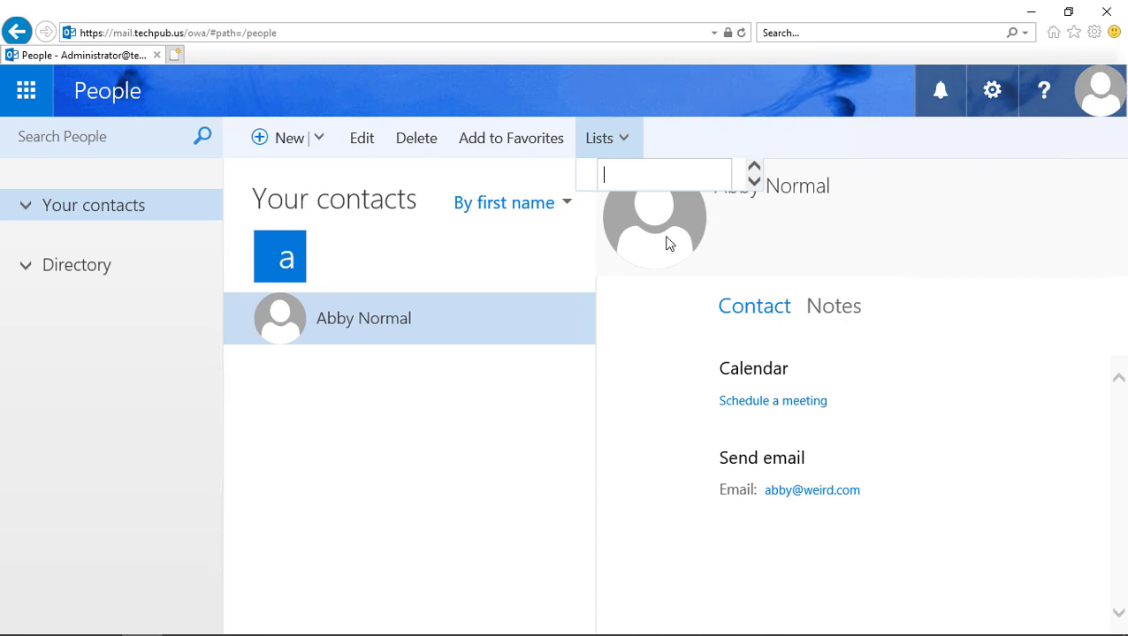
pyautogui.click(444, 413)
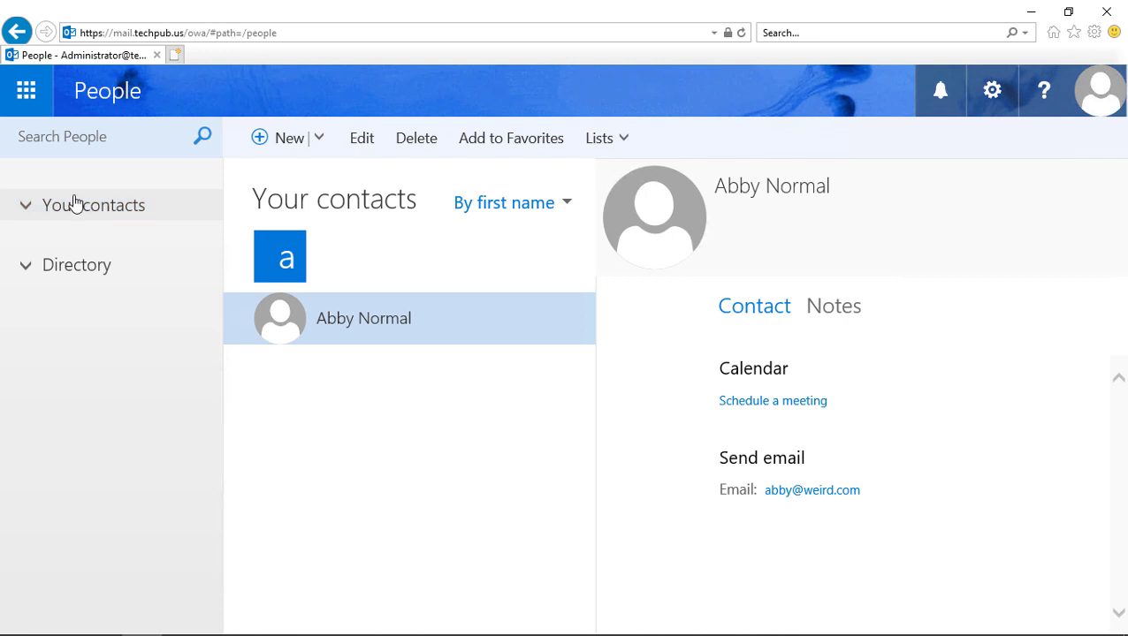
# Step: Switch to Tasks and create a new task with subject 'Take out the garbage'
pyautogui.click(25, 90)
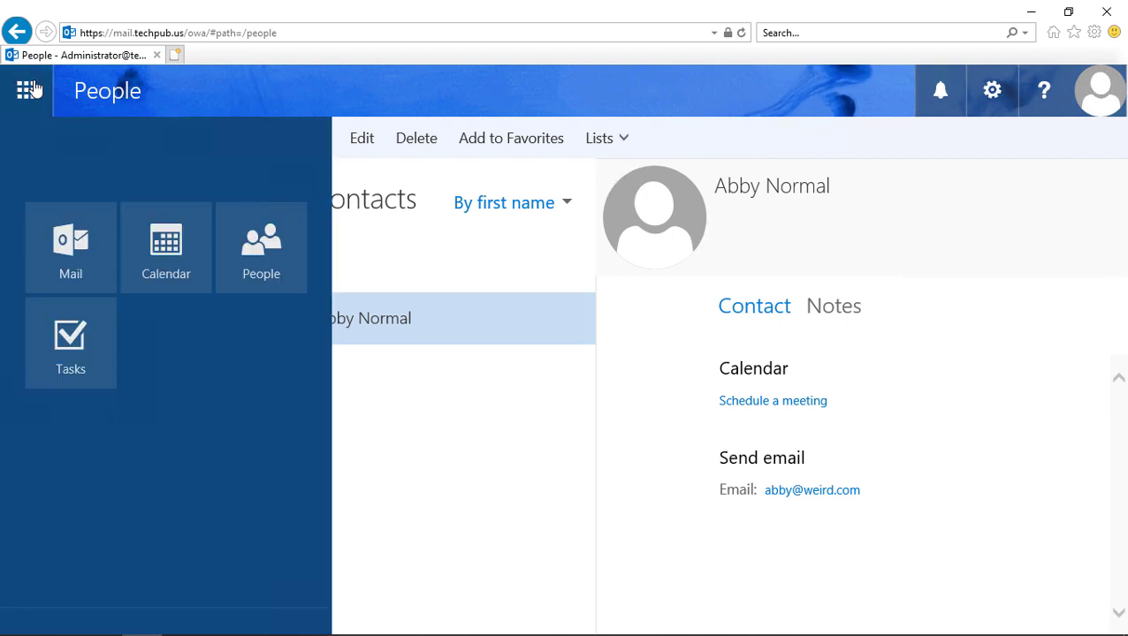
pyautogui.click(55, 368)
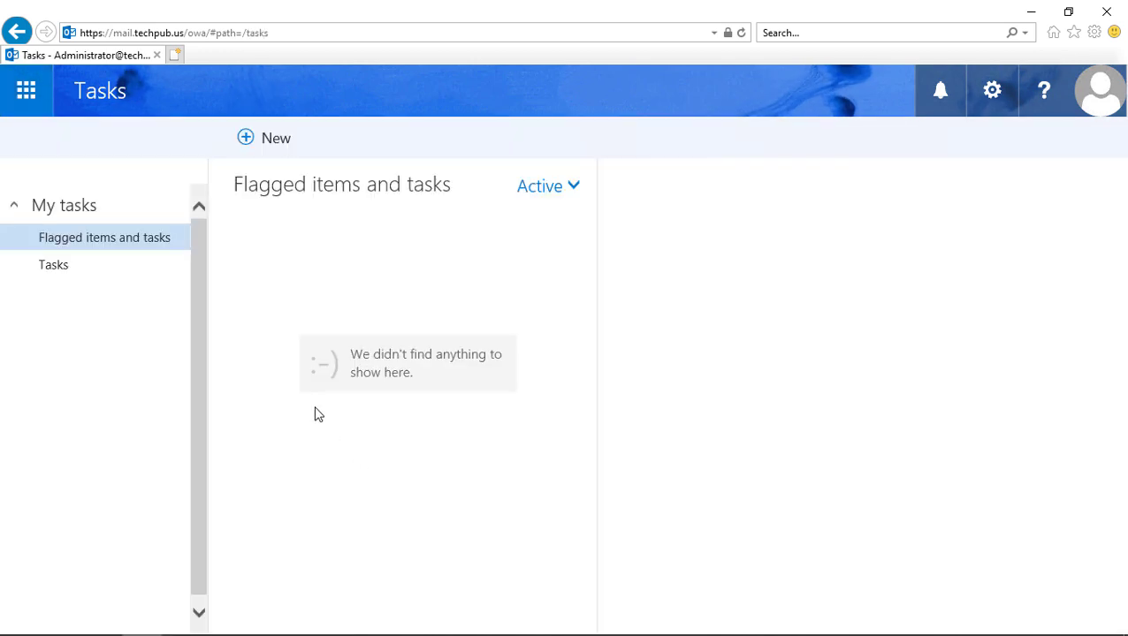
pyautogui.click(266, 139)
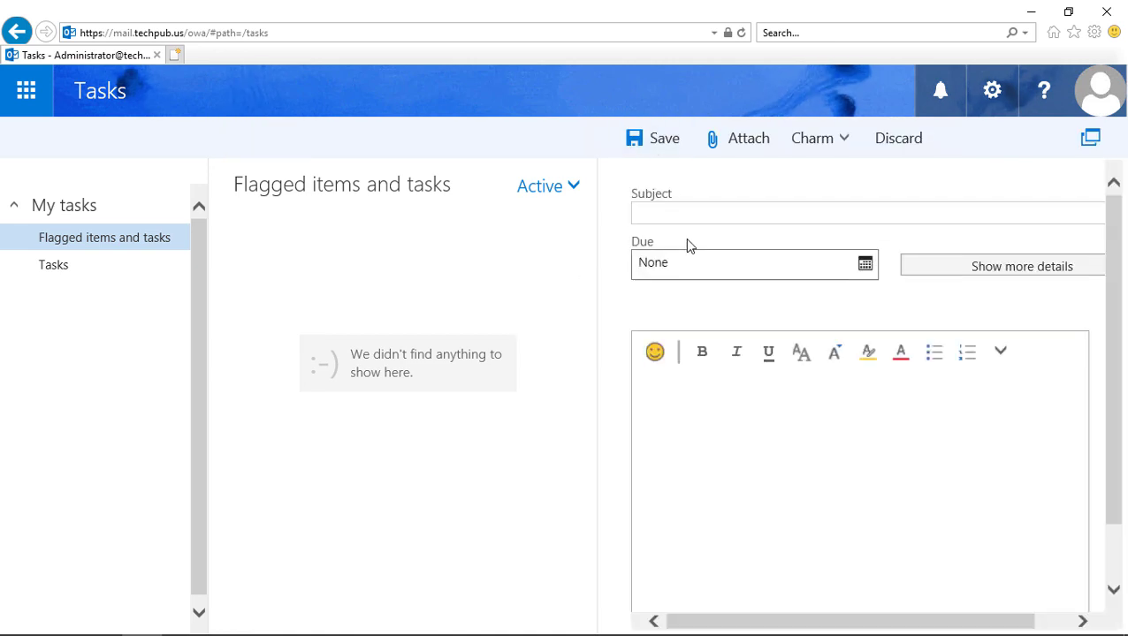
pyautogui.click(685, 213)
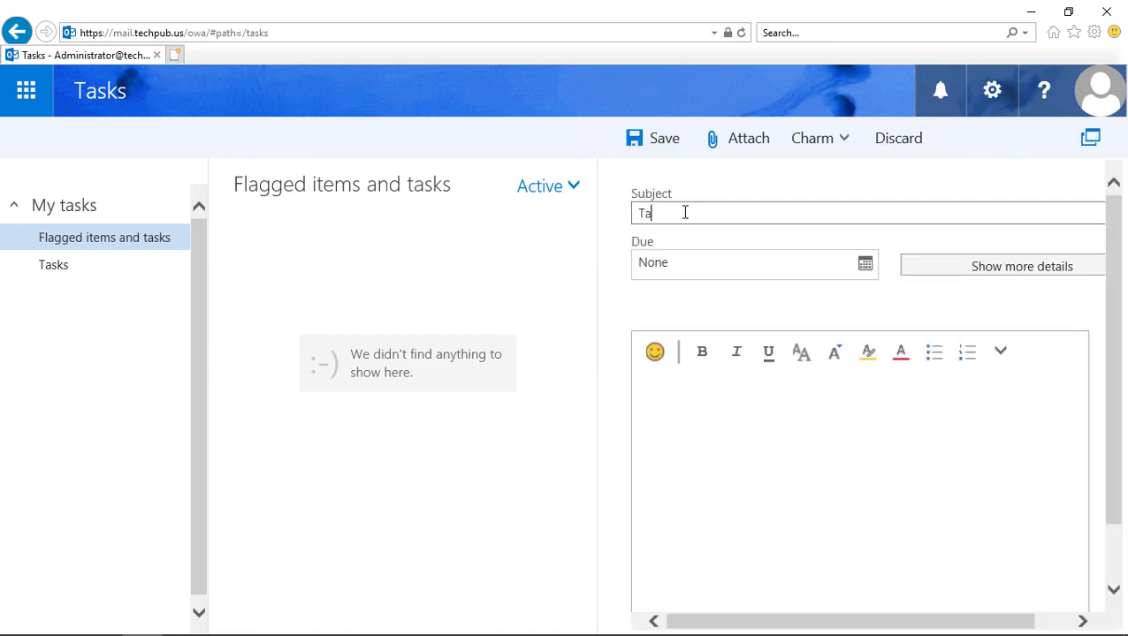
pyautogui.write('Take out the garbage')
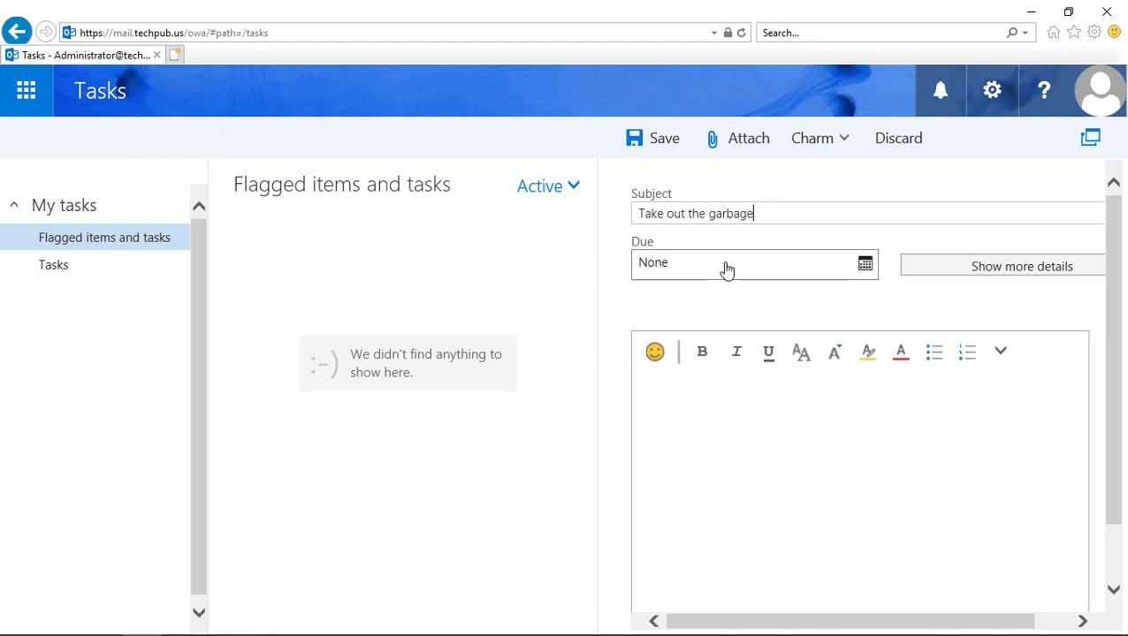
# Step: Set the task's due date to Thursday, April 18, 2019
pyautogui.click(866, 265)
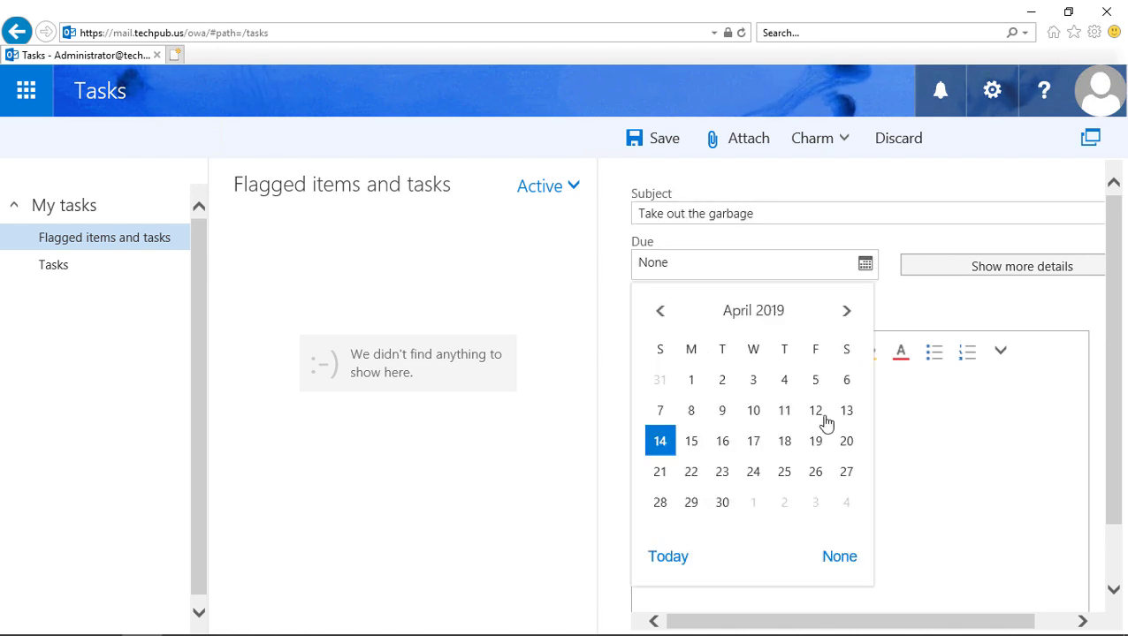
pyautogui.click(784, 442)
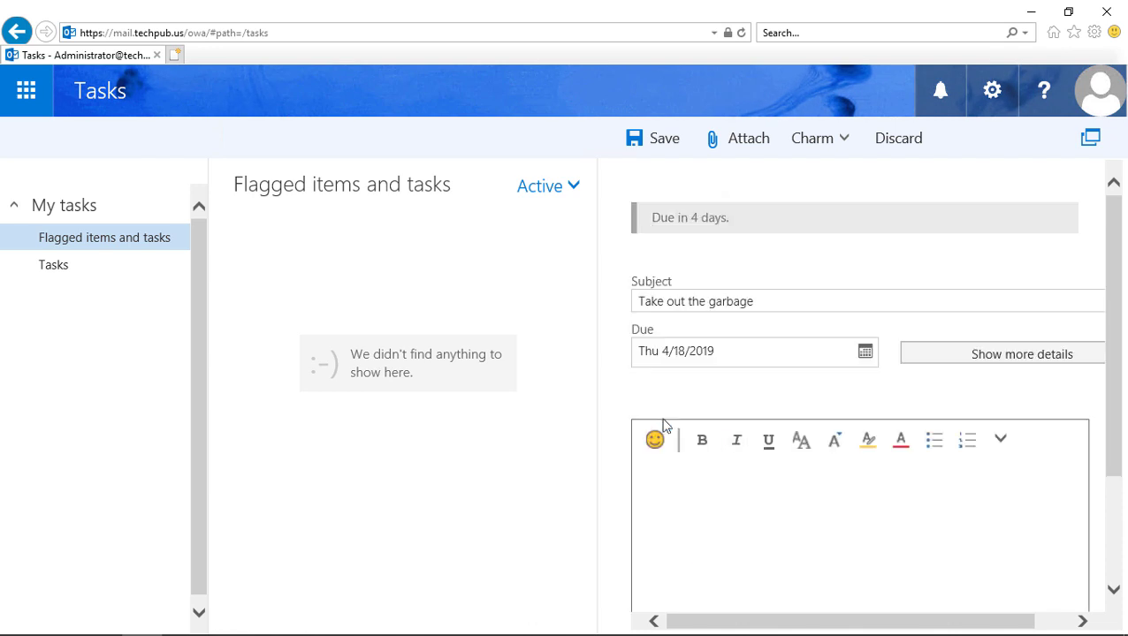
pyautogui.scroll(-1, 769, 456)
pyautogui.click(748, 448)
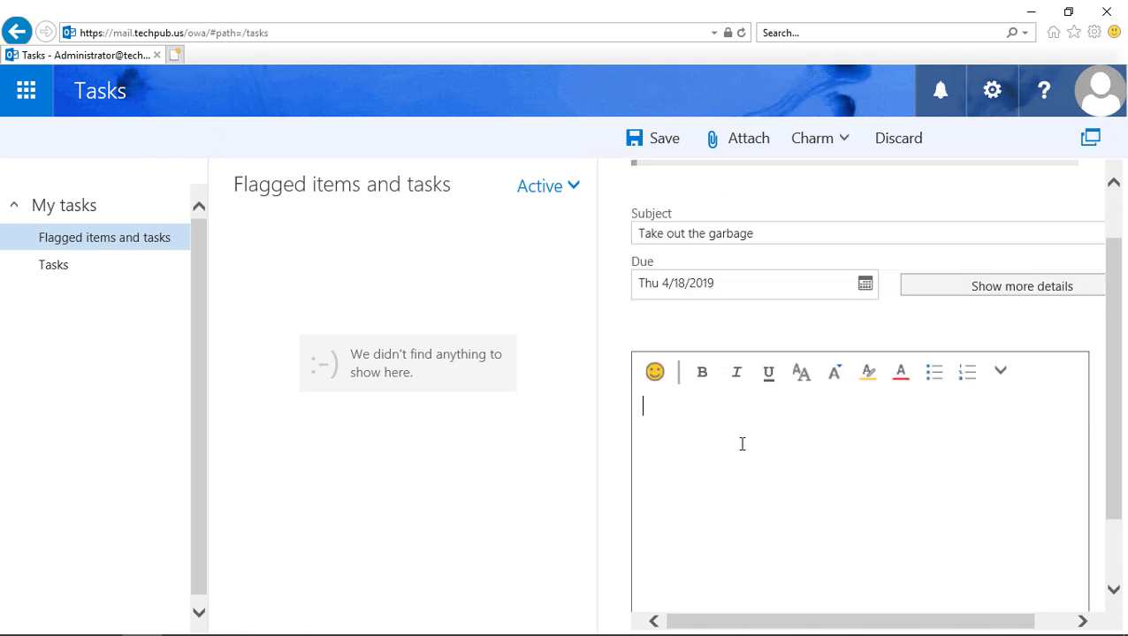
# Step: Look at the emoji choices and the attachment picker, closing both without adding anything
pyautogui.click(655, 373)
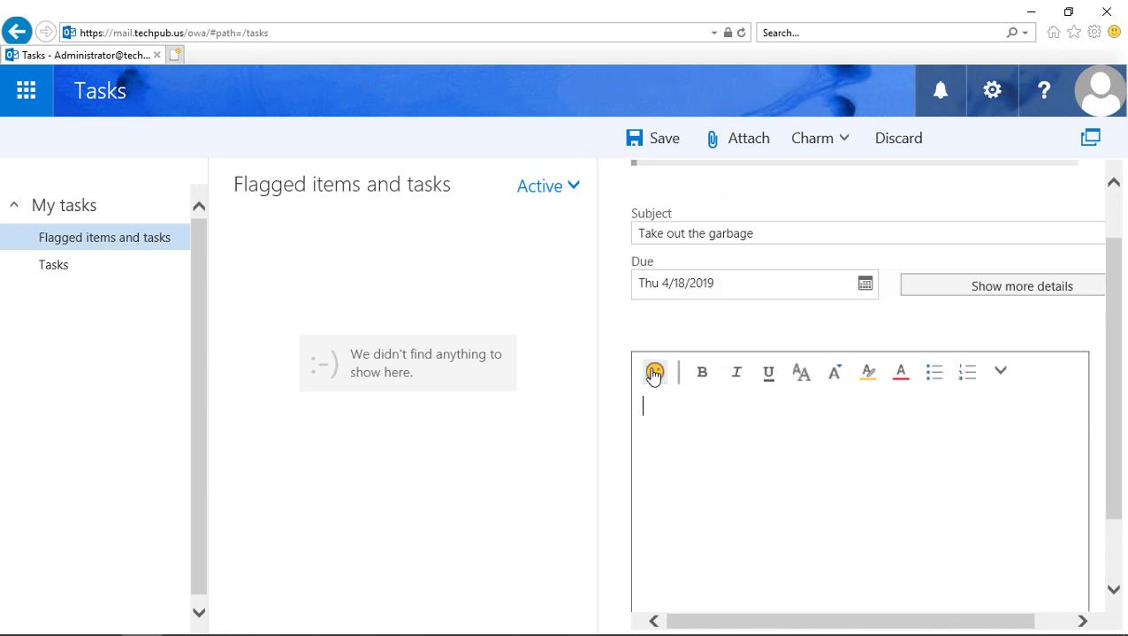
pyautogui.click(761, 445)
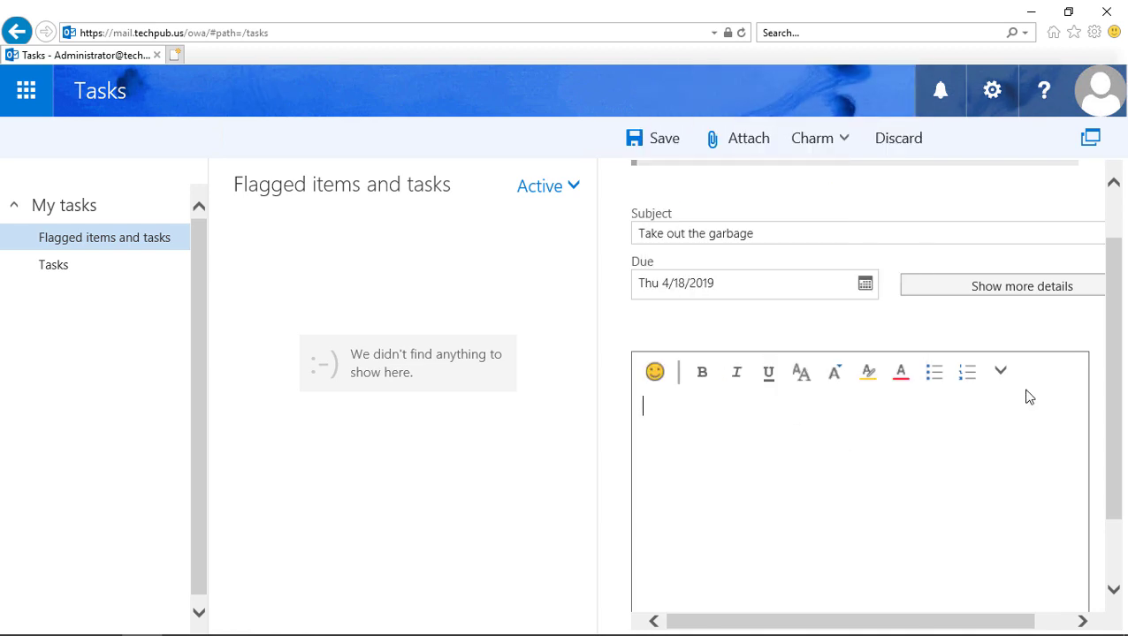
pyautogui.scroll(-1, 906, 445)
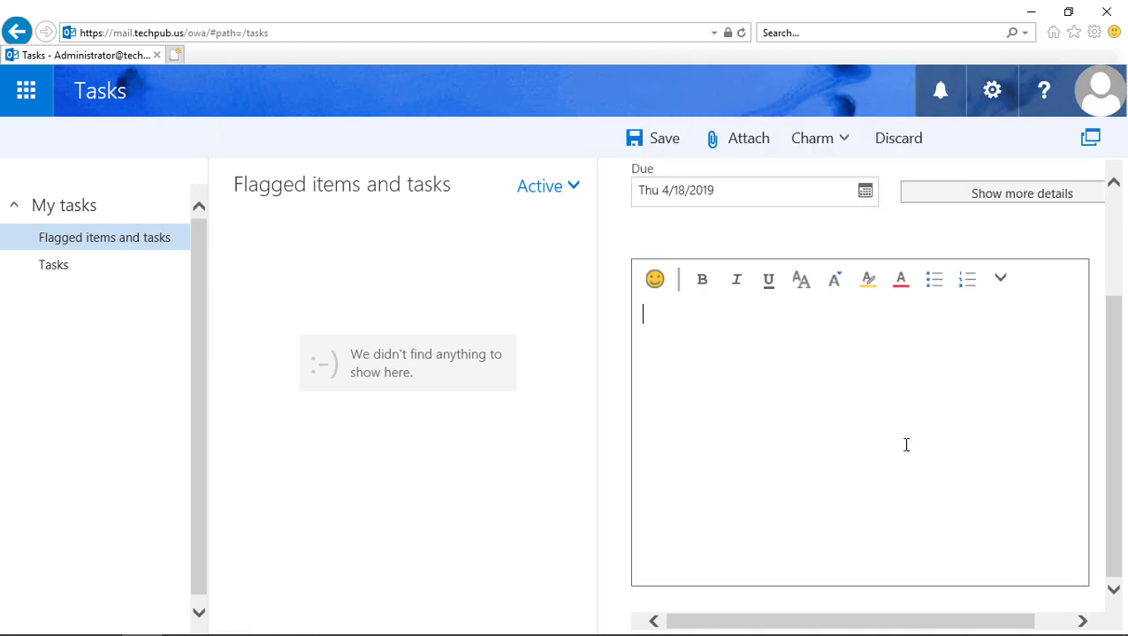
pyautogui.scroll(2, 906, 445)
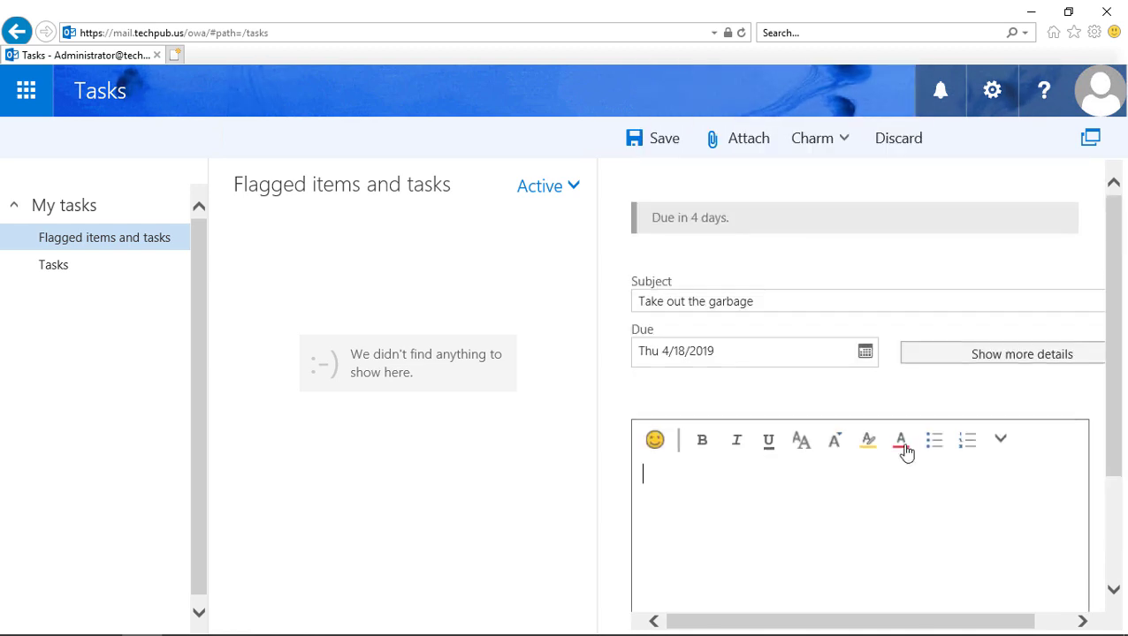
pyautogui.click(758, 146)
pyautogui.click(503, 371)
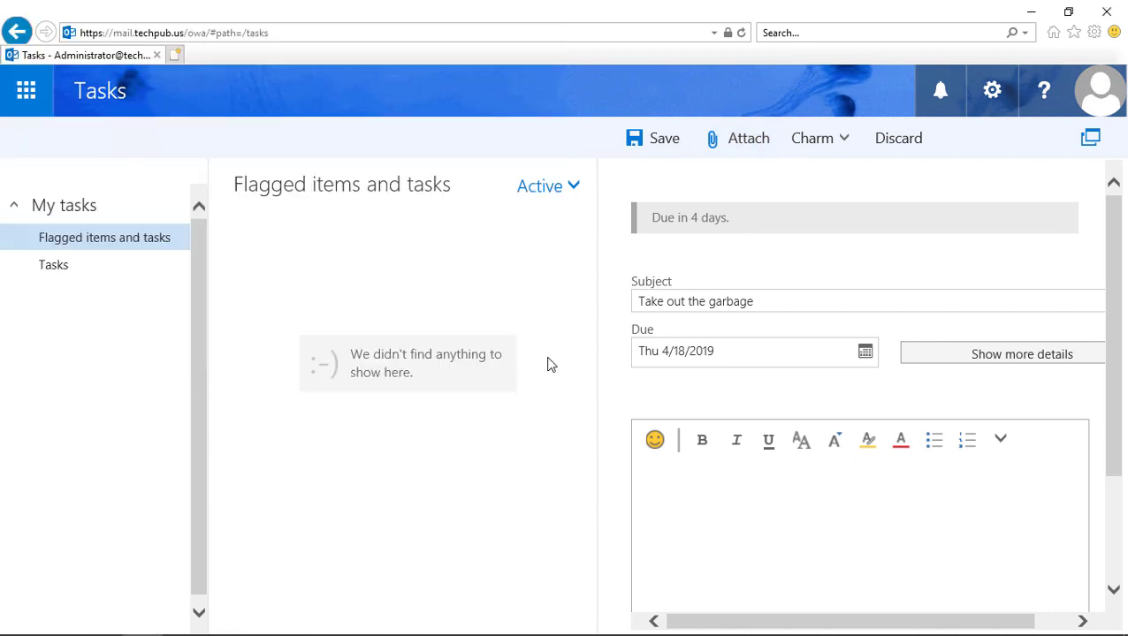
# Step: Give the task the star charm
pyautogui.click(821, 143)
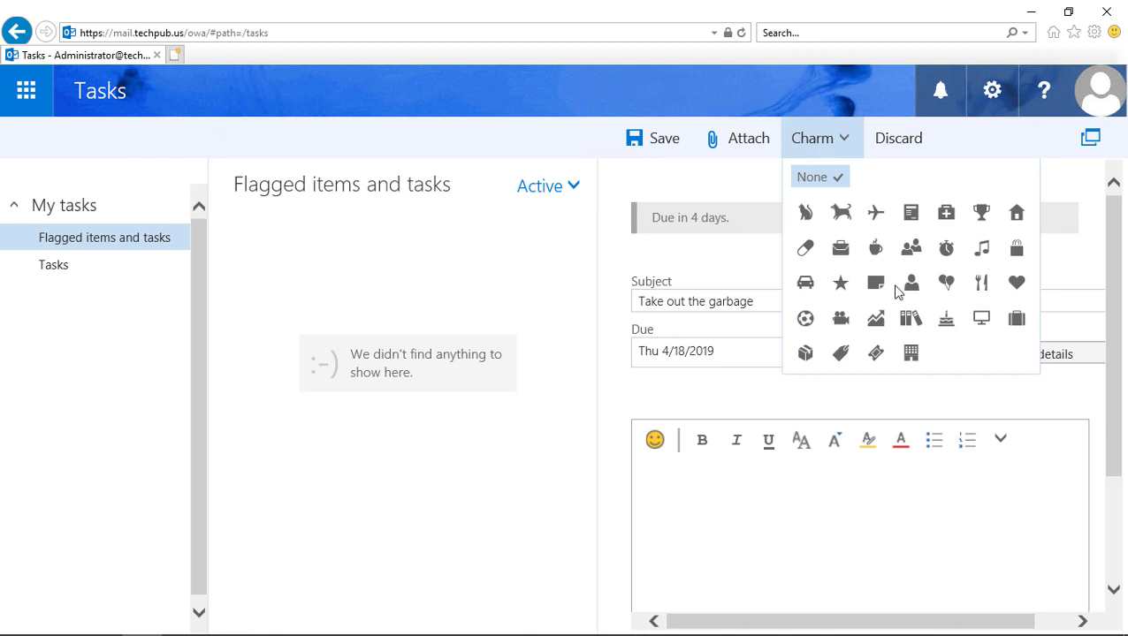
pyautogui.click(840, 283)
pyautogui.click(768, 484)
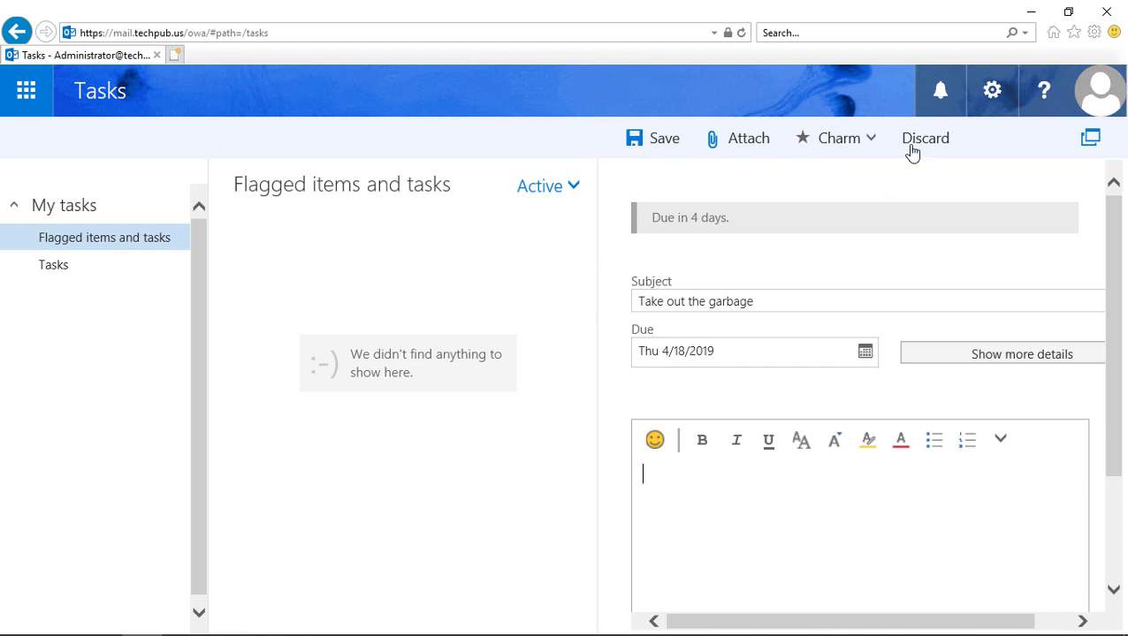
# Step: Save the garbage task and mark it complete
pyautogui.click(658, 143)
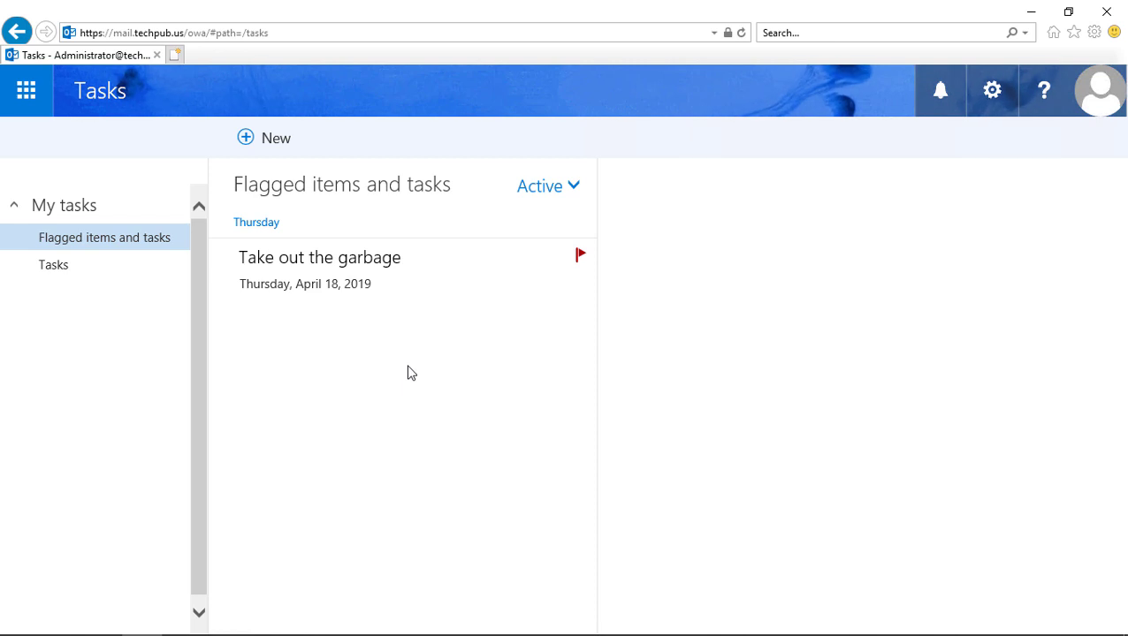
pyautogui.click(402, 260)
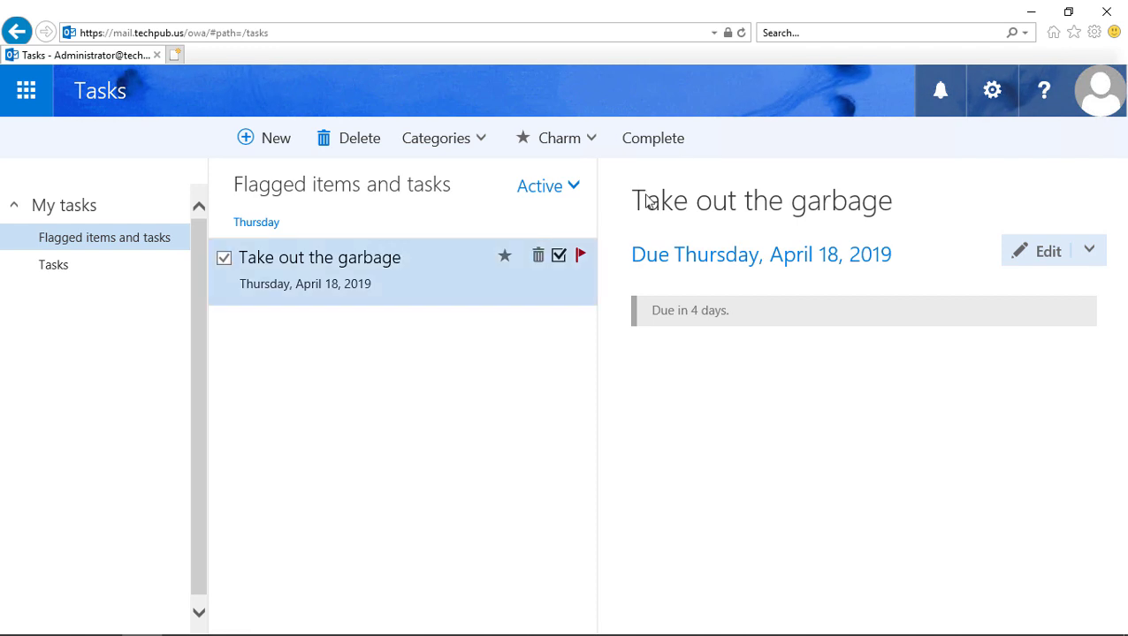
pyautogui.click(670, 142)
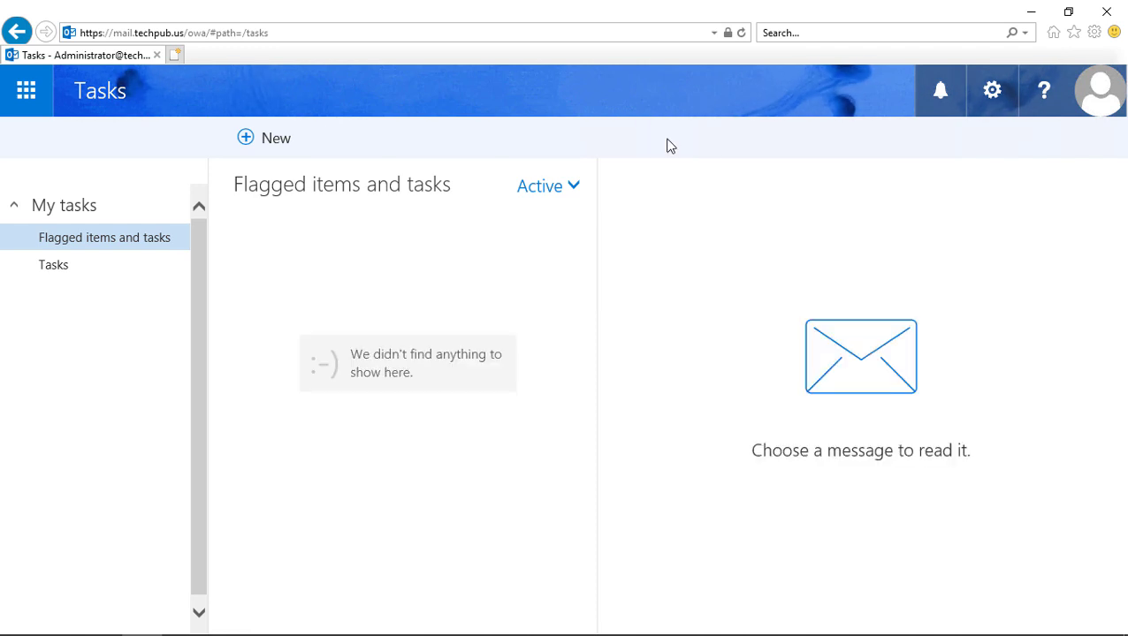
# Step: Filter the Tasks folder to show All tasks and select the completed garbage task
pyautogui.click(119, 273)
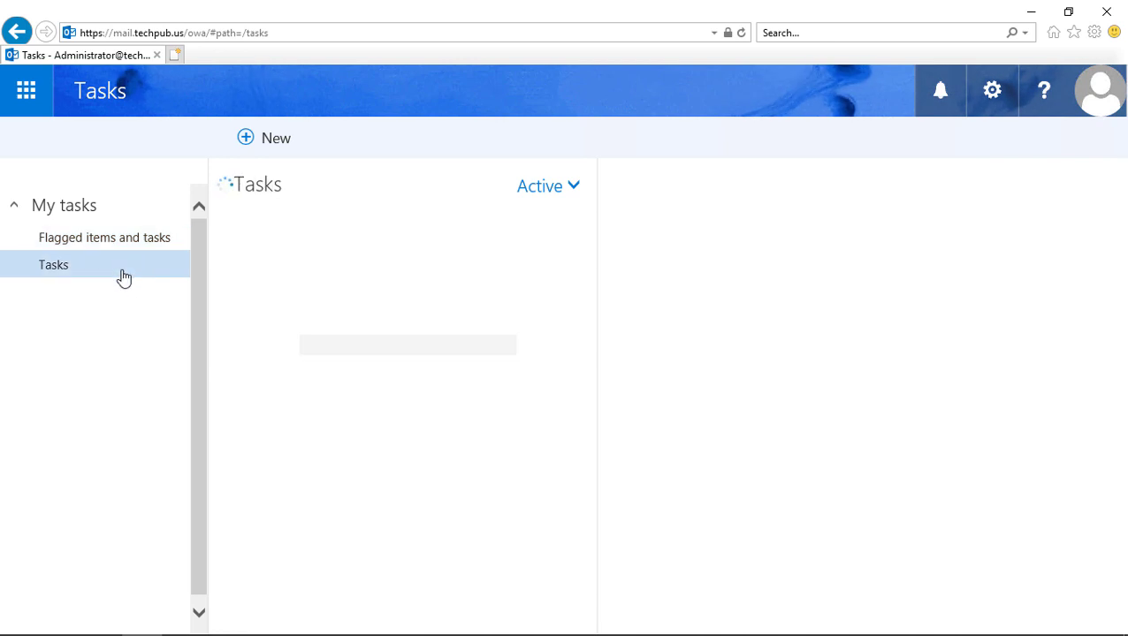
pyautogui.click(573, 186)
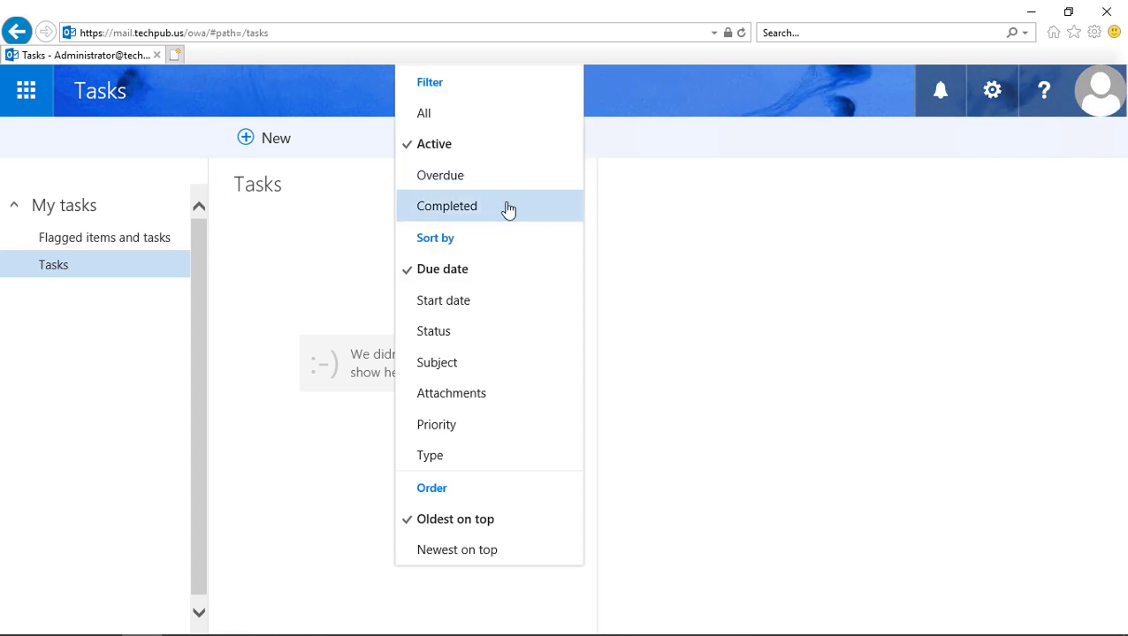
pyautogui.click(481, 110)
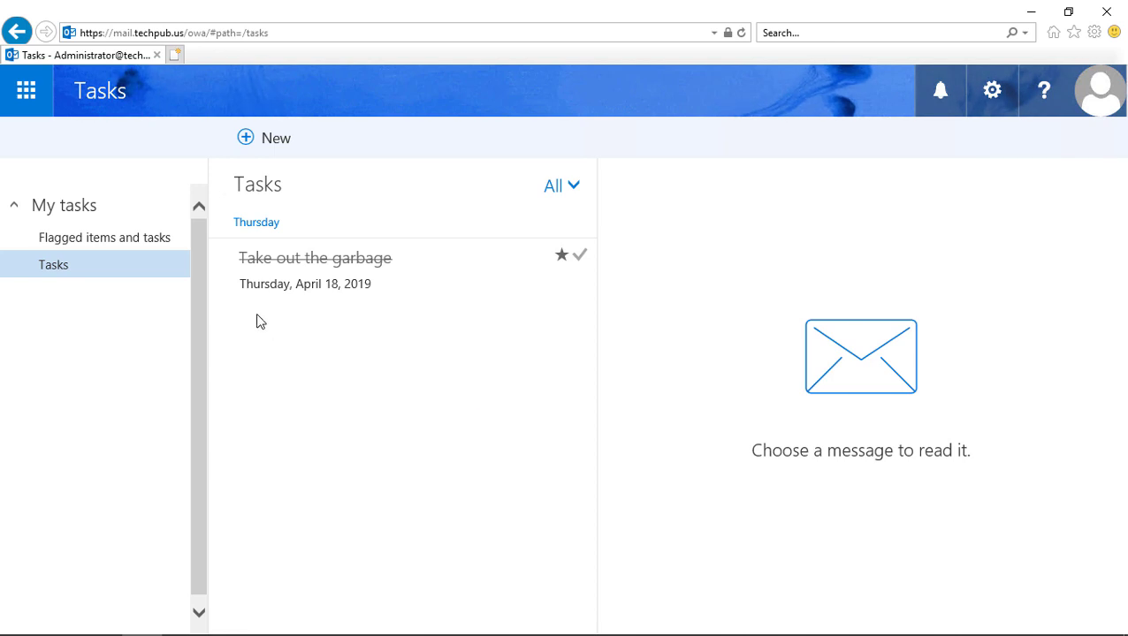
pyautogui.moveTo(226, 263)
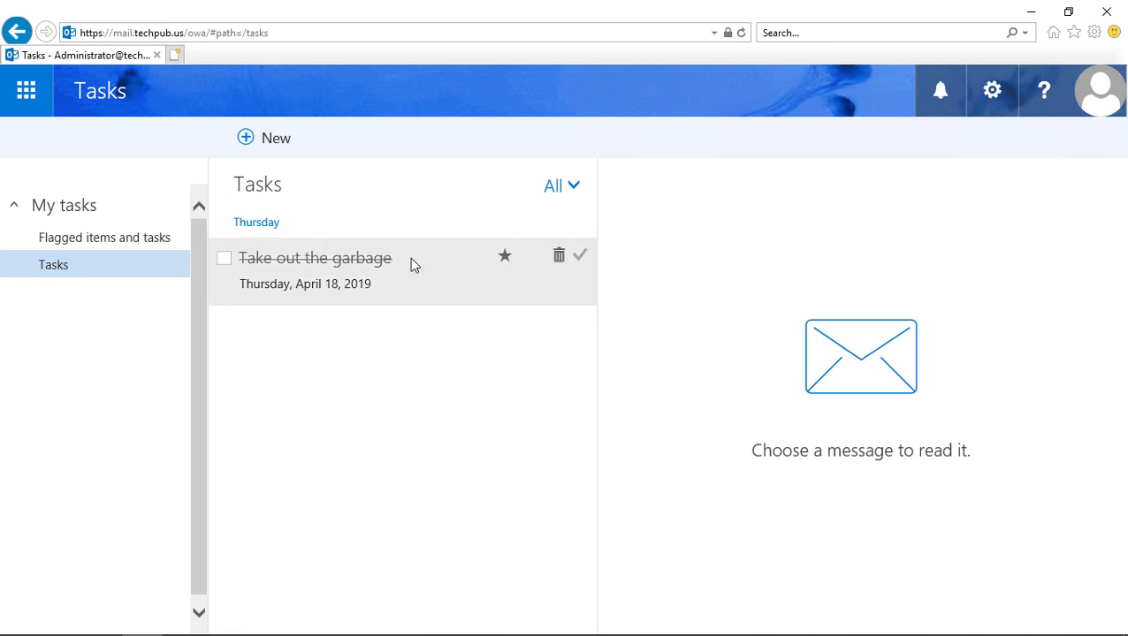
pyautogui.click(224, 259)
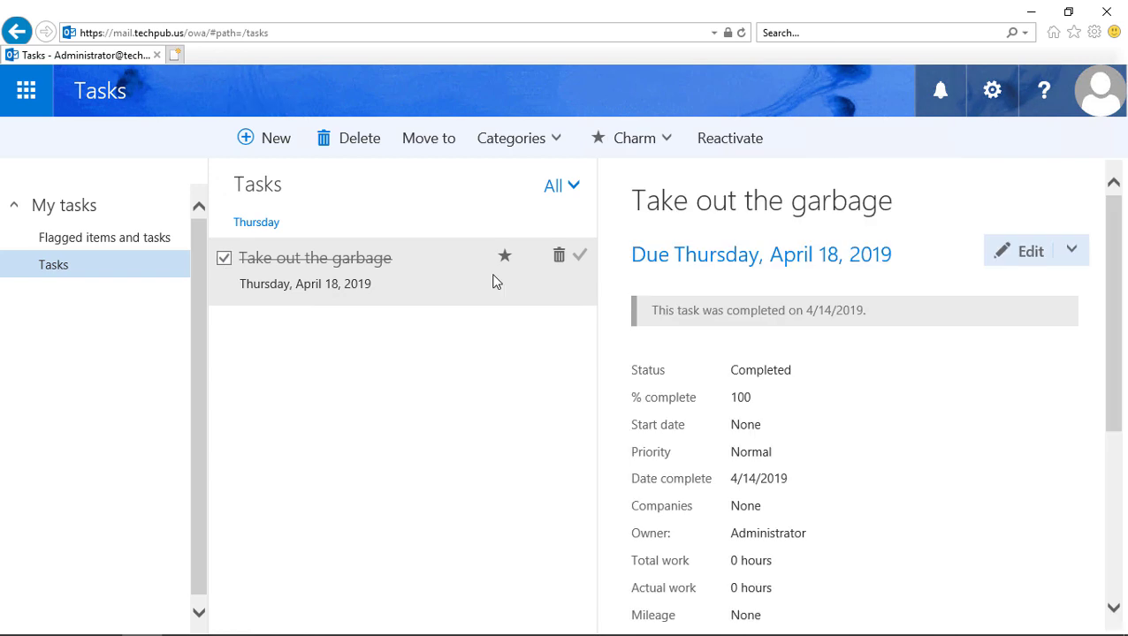
# Step: Delete the completed garbage task and go back to the Mail inbox
pyautogui.click(559, 255)
pyautogui.click(26, 91)
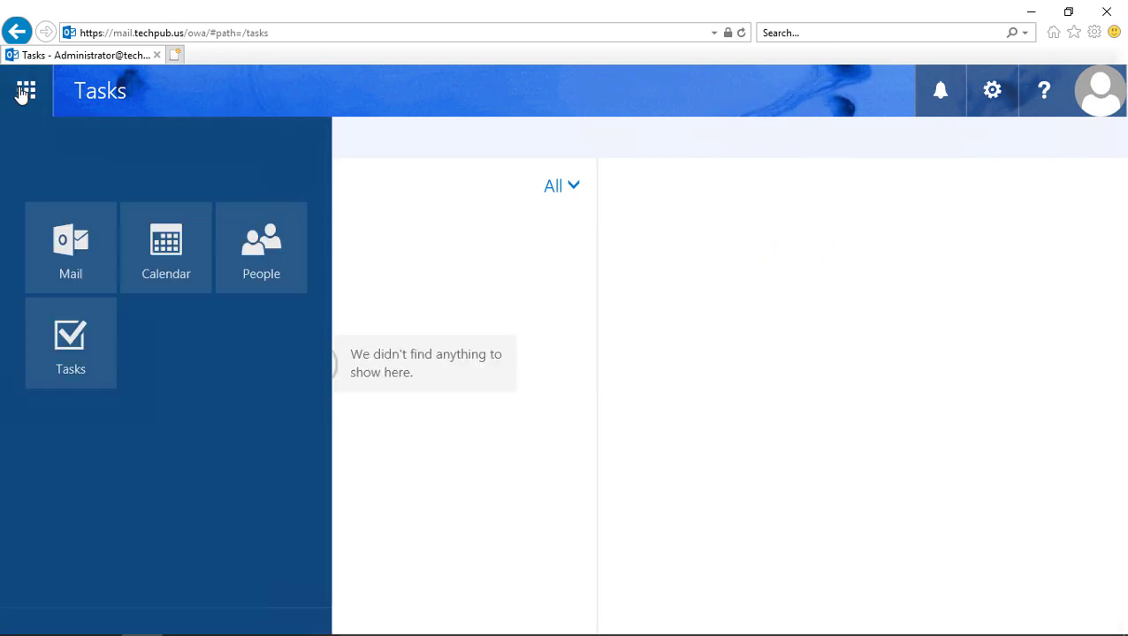
pyautogui.click(66, 234)
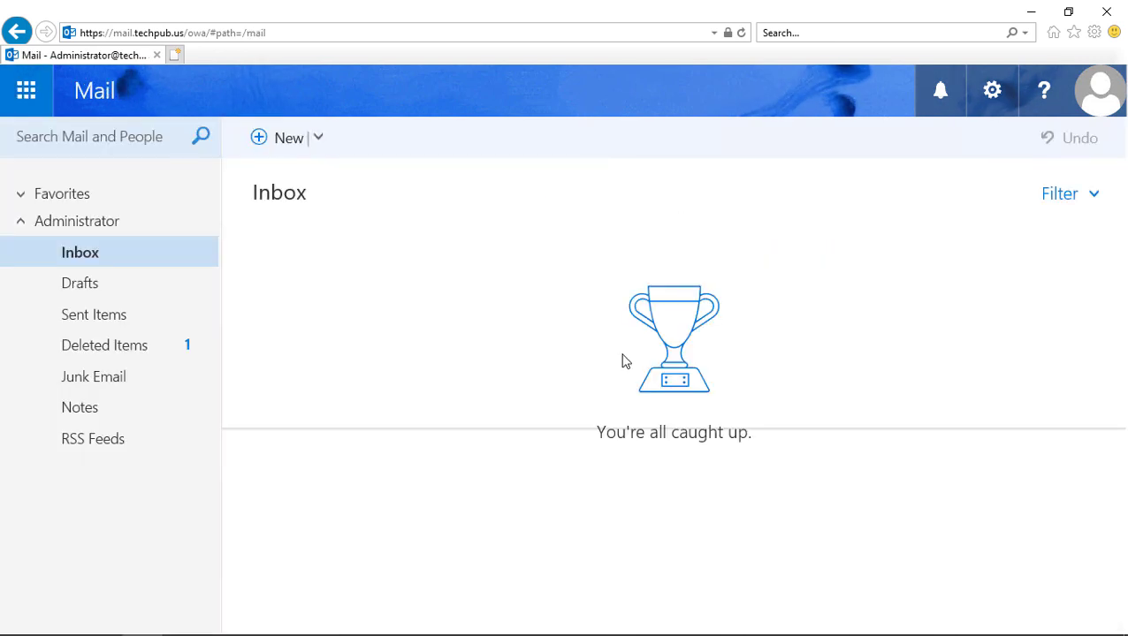